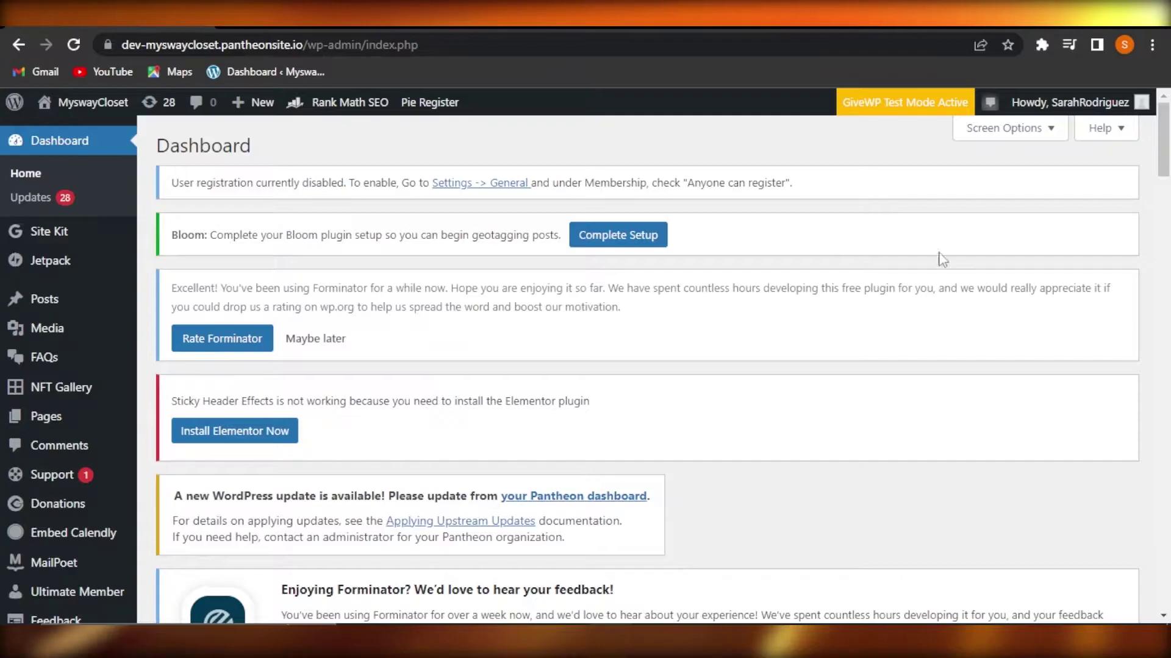
Open the Add Plugins page through Plugins > Add New in the admin sidebar.
{"action": "left_click_drag", "start_coordinate": [1168, 177], "coordinate": [1168, 132]}
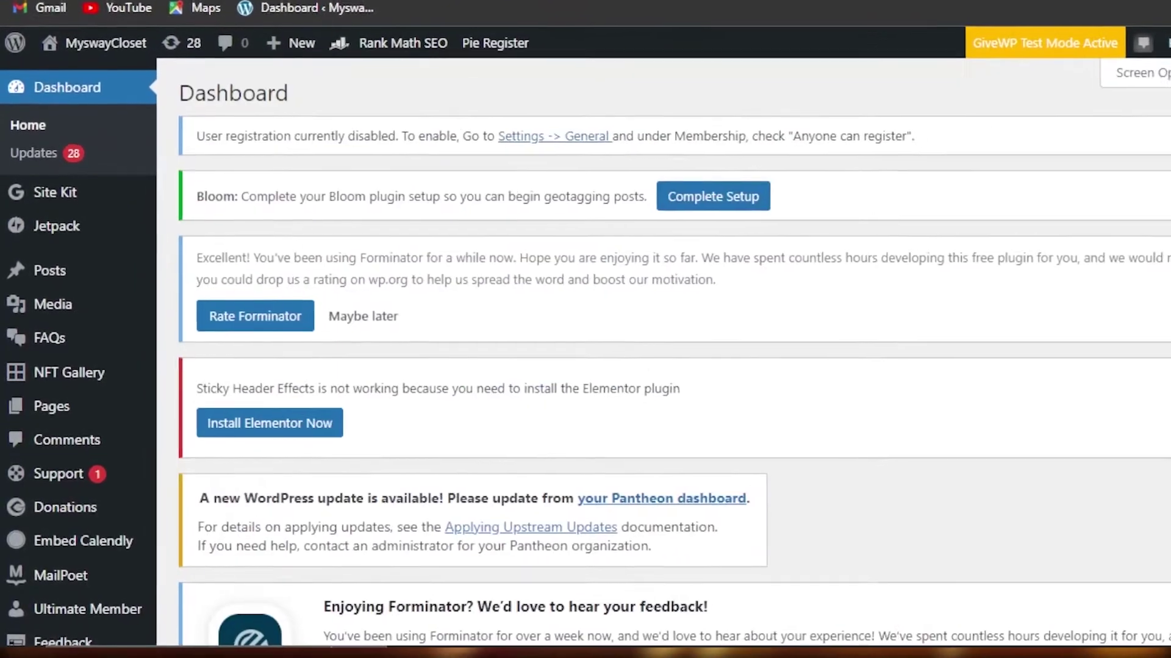
{"action": "scroll", "coordinate": [671, 341], "scroll_direction": "down", "scroll_amount": 10}
{"action": "scroll", "coordinate": [487, 342], "scroll_direction": "down", "scroll_amount": 2}
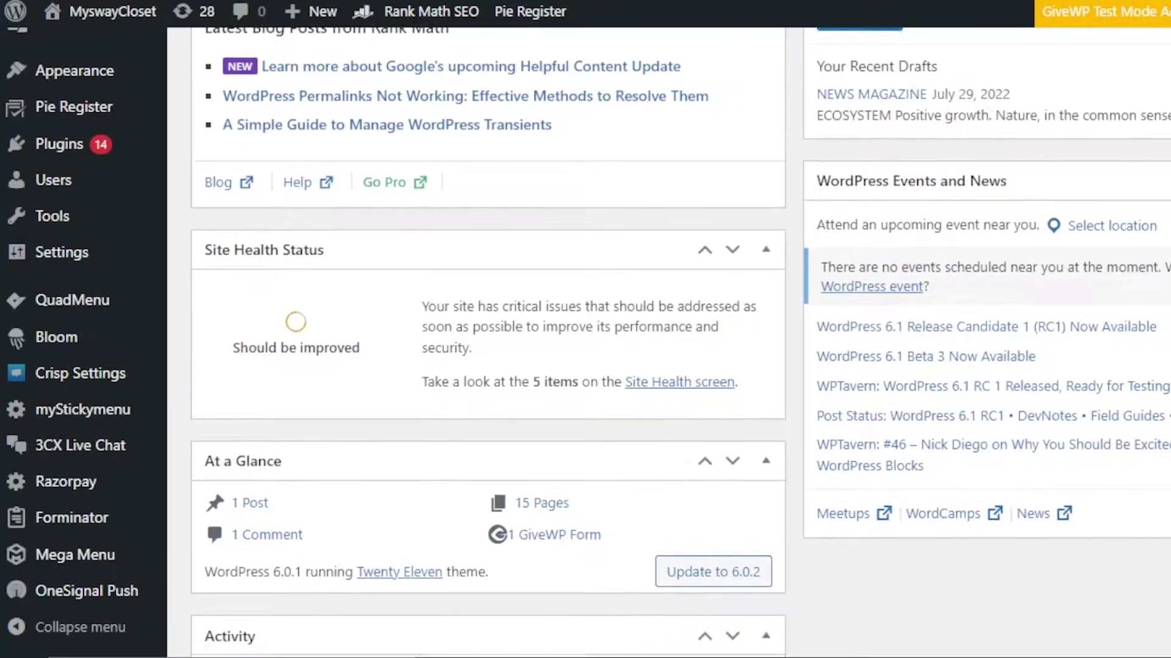
{"action": "scroll", "coordinate": [488, 342], "scroll_direction": "up", "scroll_amount": 3}
{"action": "mouse_move", "coordinate": [129, 247]}
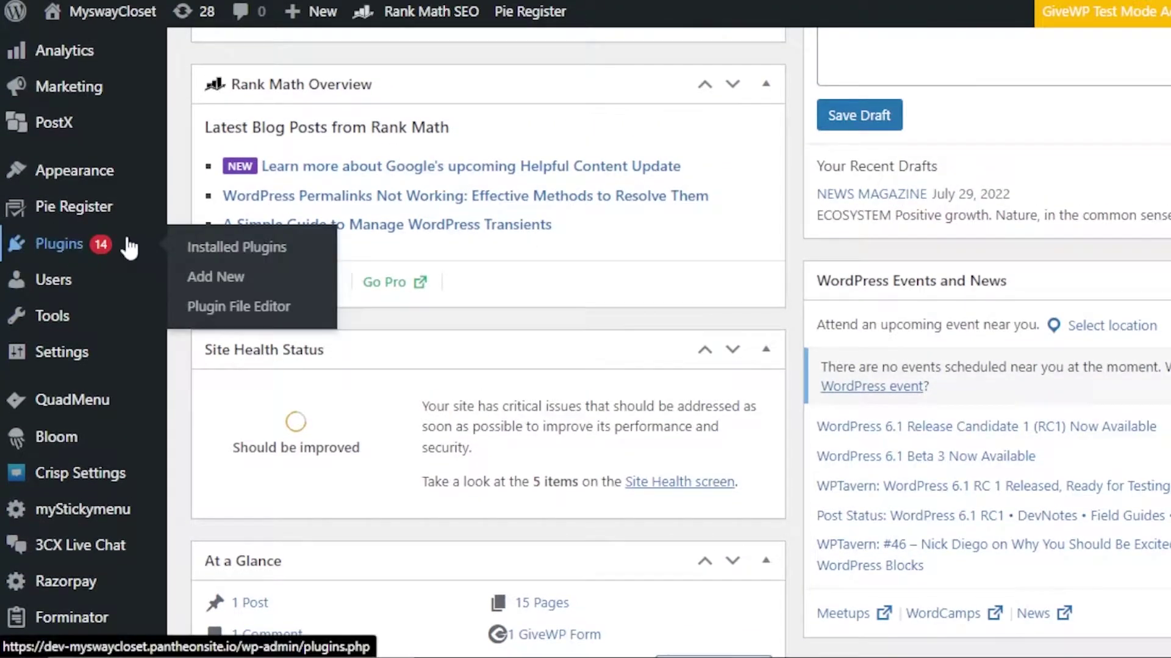
{"action": "left_click", "coordinate": [243, 277]}
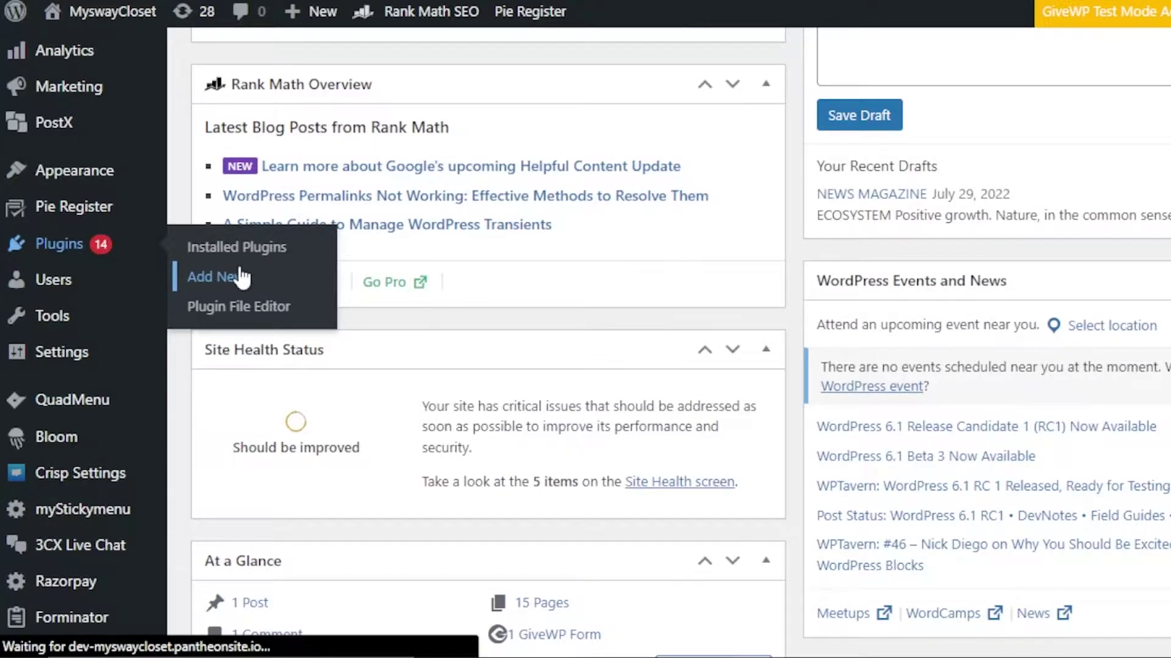
{"action": "scroll", "coordinate": [590, 371], "scroll_direction": "down", "scroll_amount": 3}
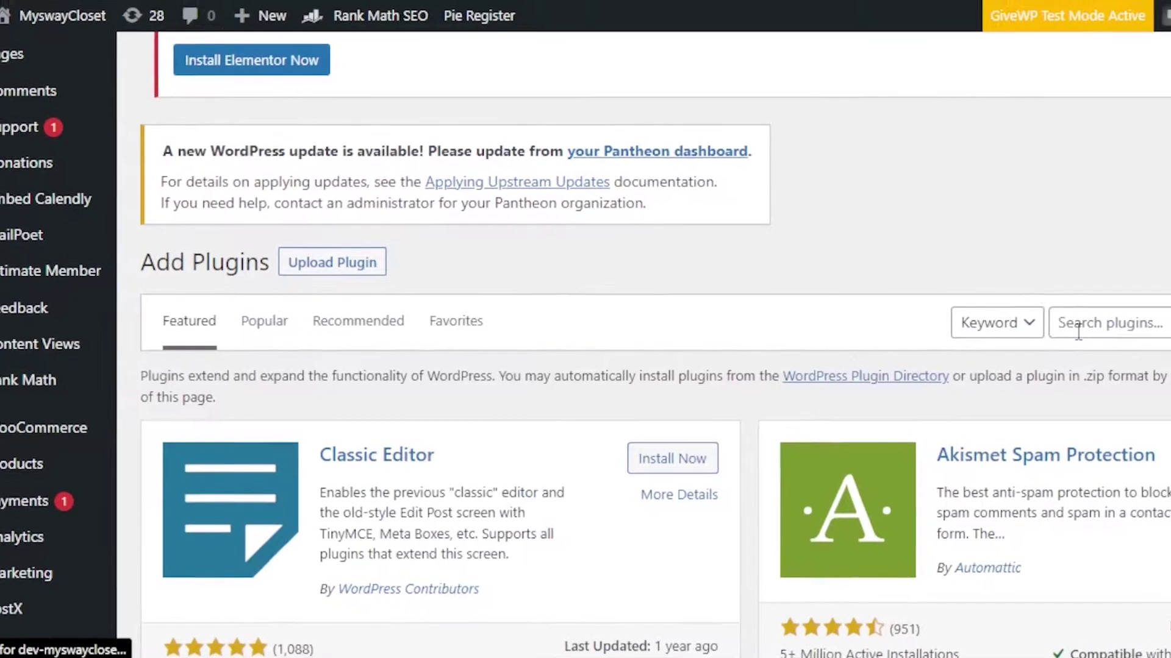
Search the plugin directory for 'forum', then install and activate wpForo Forum.
{"action": "left_click", "coordinate": [1130, 306]}
{"action": "type", "text": "forum"}
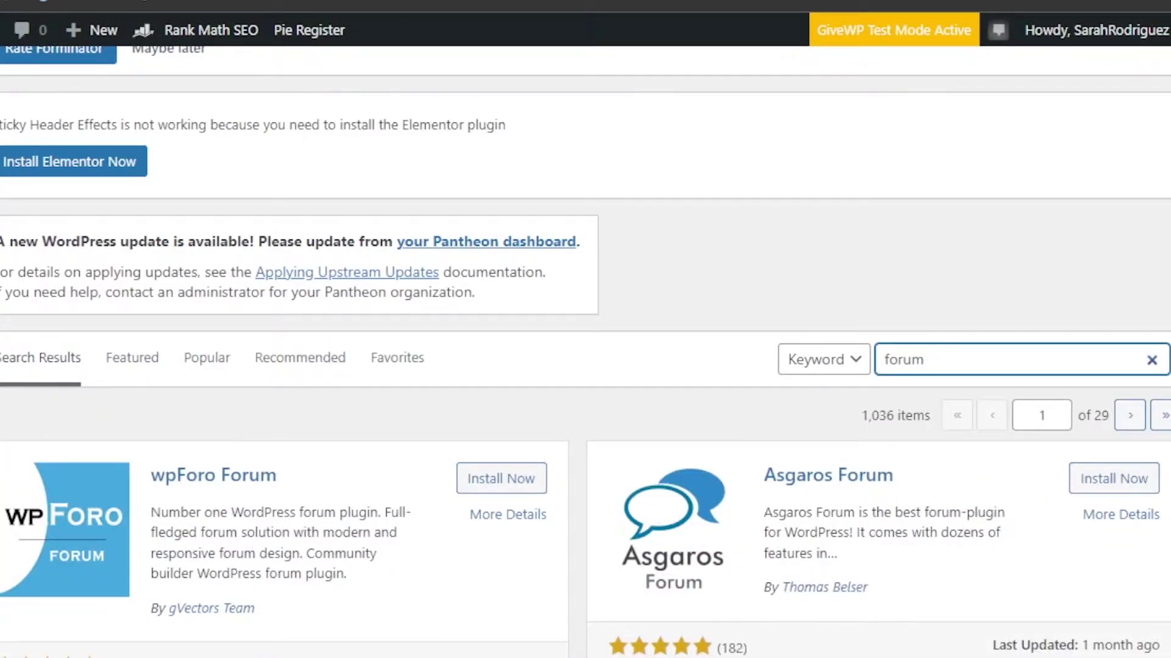
{"action": "scroll", "coordinate": [552, 174], "scroll_direction": "down", "scroll_amount": 5}
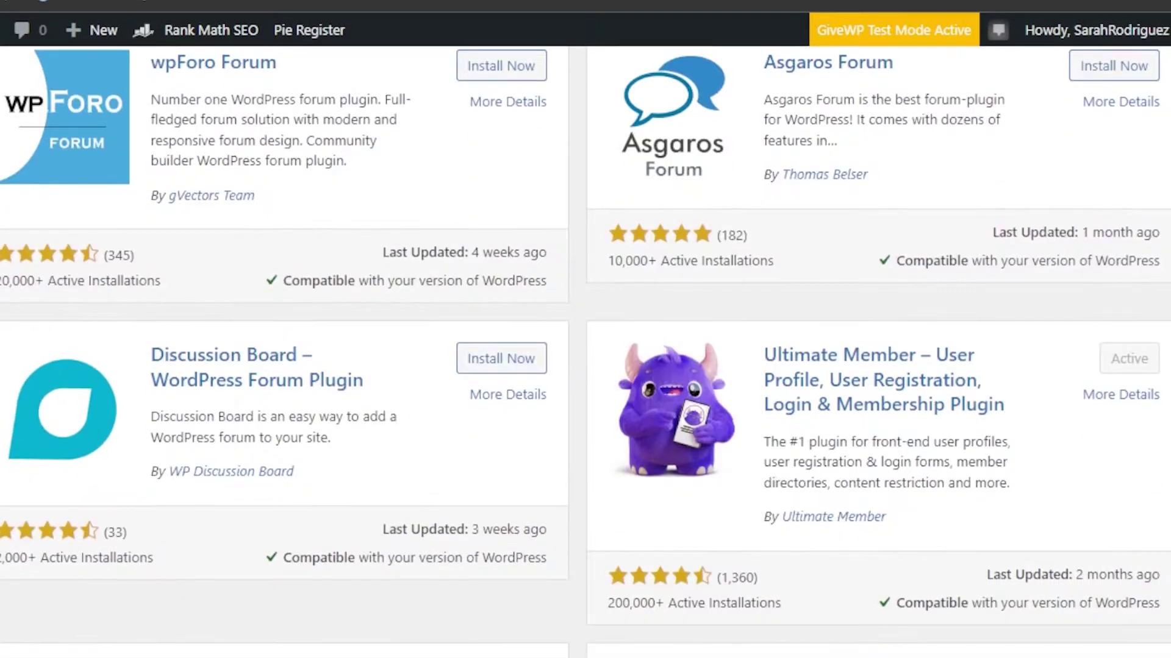
{"action": "scroll", "coordinate": [552, 174], "scroll_direction": "up", "scroll_amount": 2}
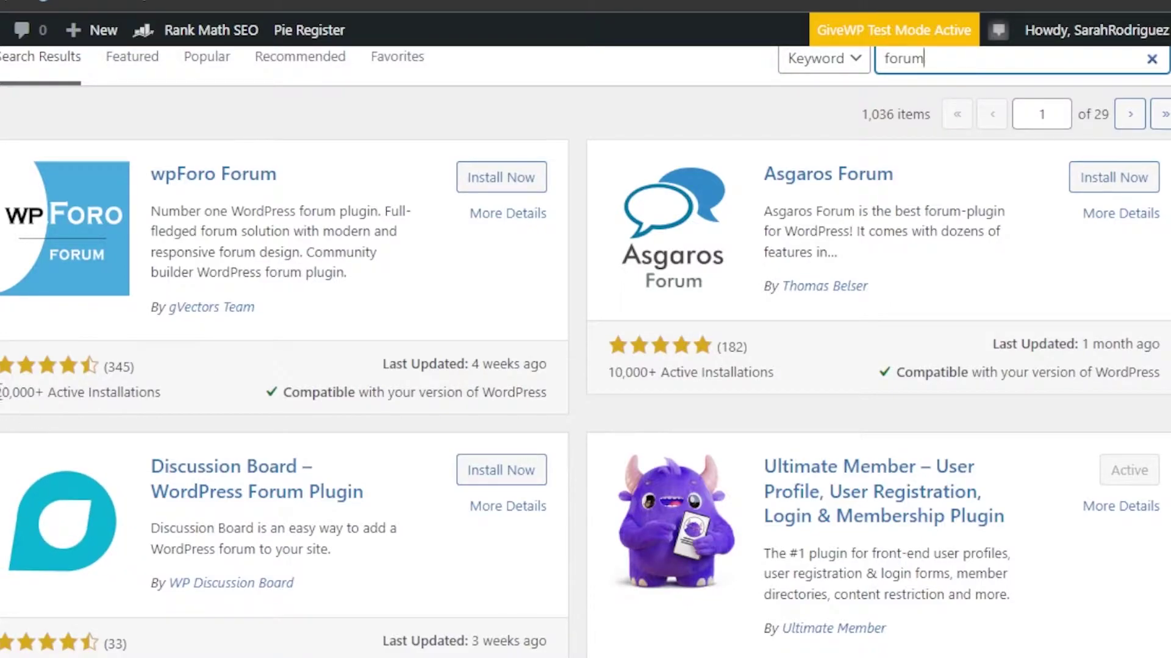
{"action": "left_click_drag", "start_coordinate": [1, 393], "coordinate": [165, 413]}
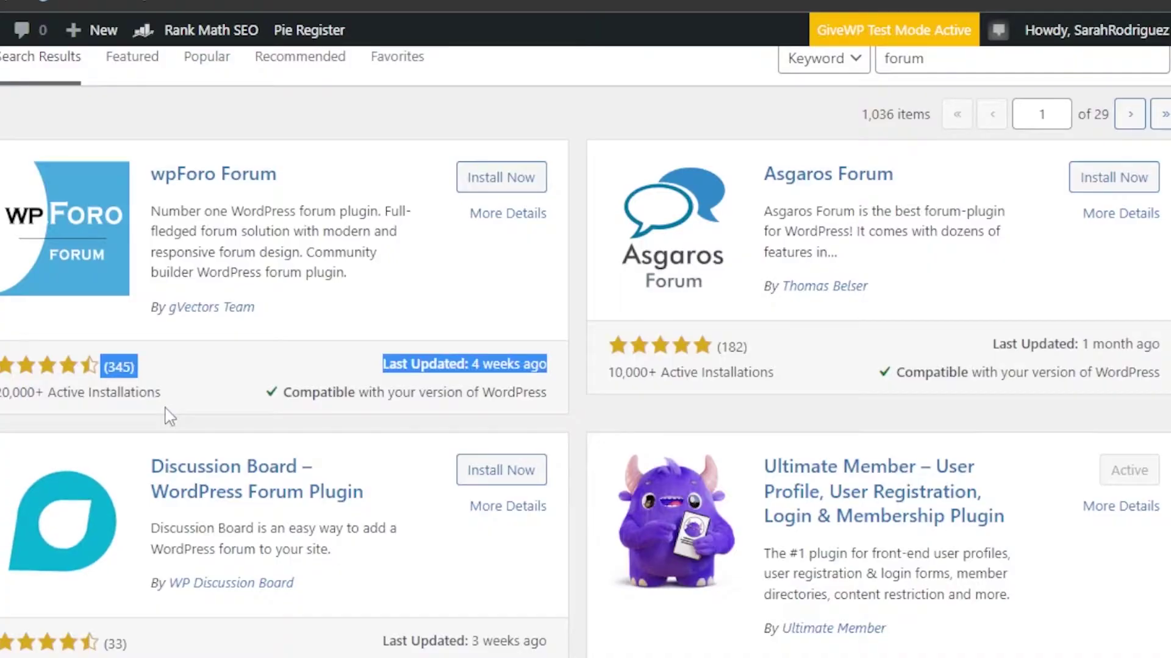
{"action": "left_click", "coordinate": [506, 177]}
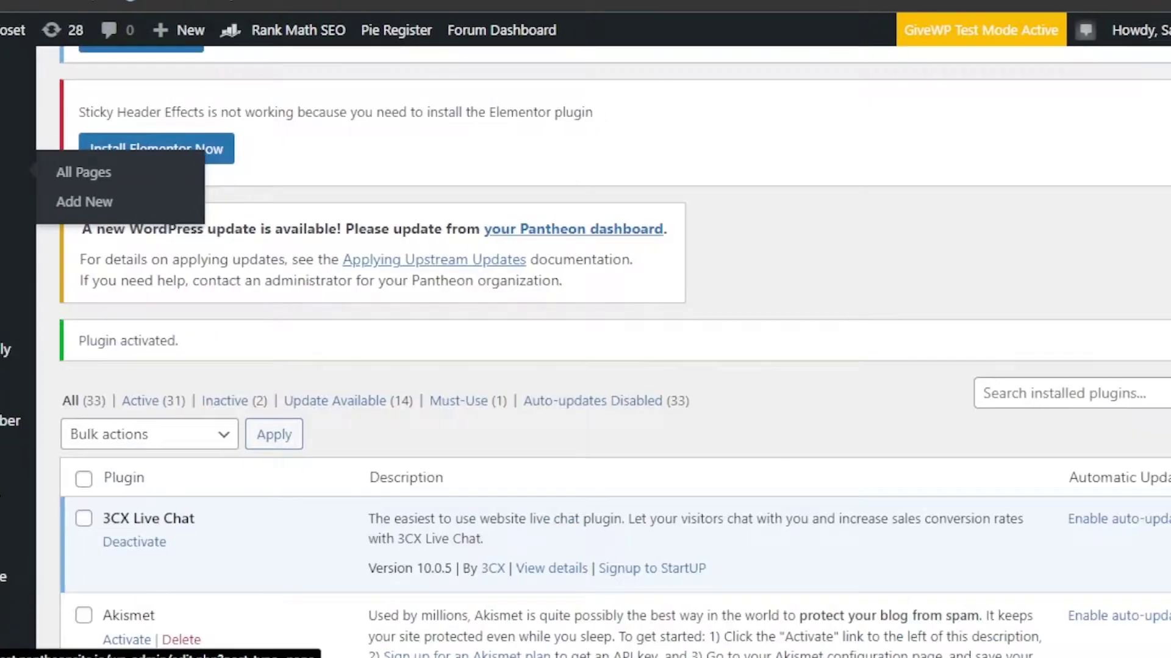
{"action": "mouse_move", "coordinate": [27, 213]}
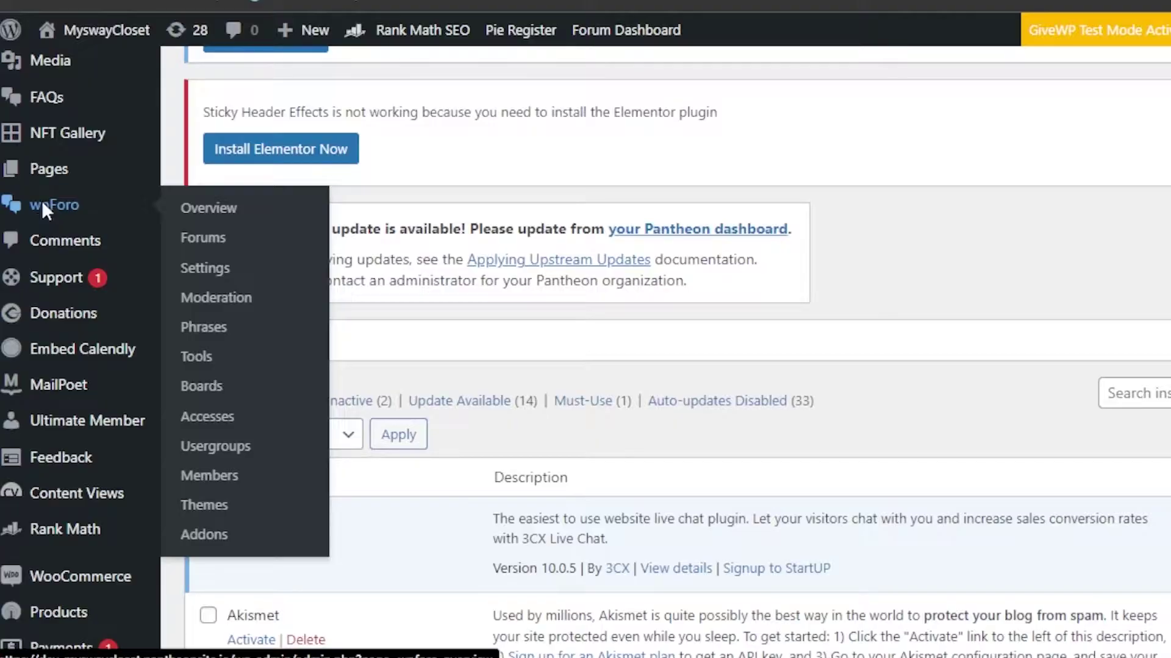
Go to wpForo > Forums and start a new forum from Categories and Forums.
{"action": "left_click", "coordinate": [42, 206]}
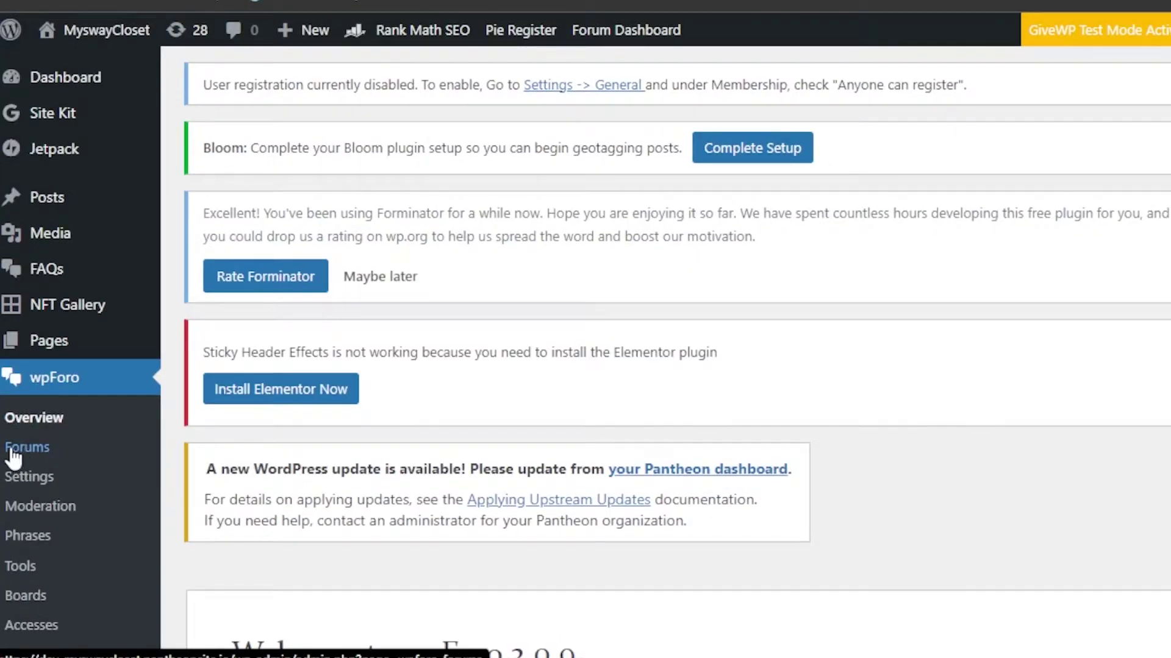
{"action": "left_click", "coordinate": [13, 452]}
{"action": "scroll", "coordinate": [12, 451], "scroll_direction": "down", "scroll_amount": 6}
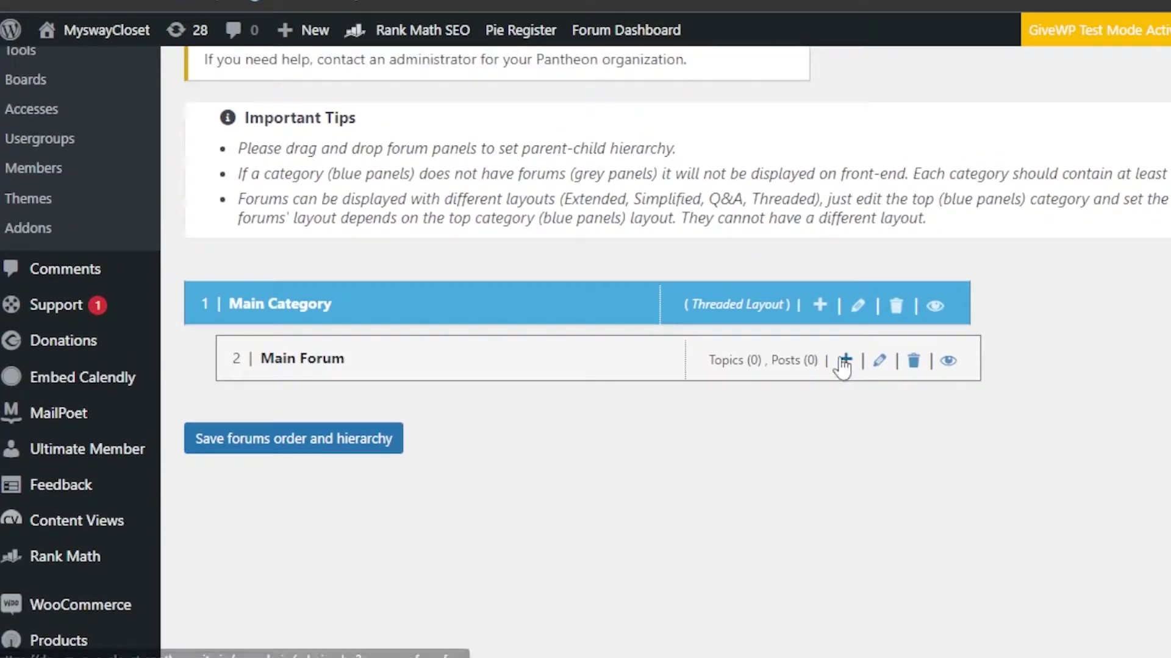
{"action": "scroll", "coordinate": [846, 369], "scroll_direction": "up", "scroll_amount": 8}
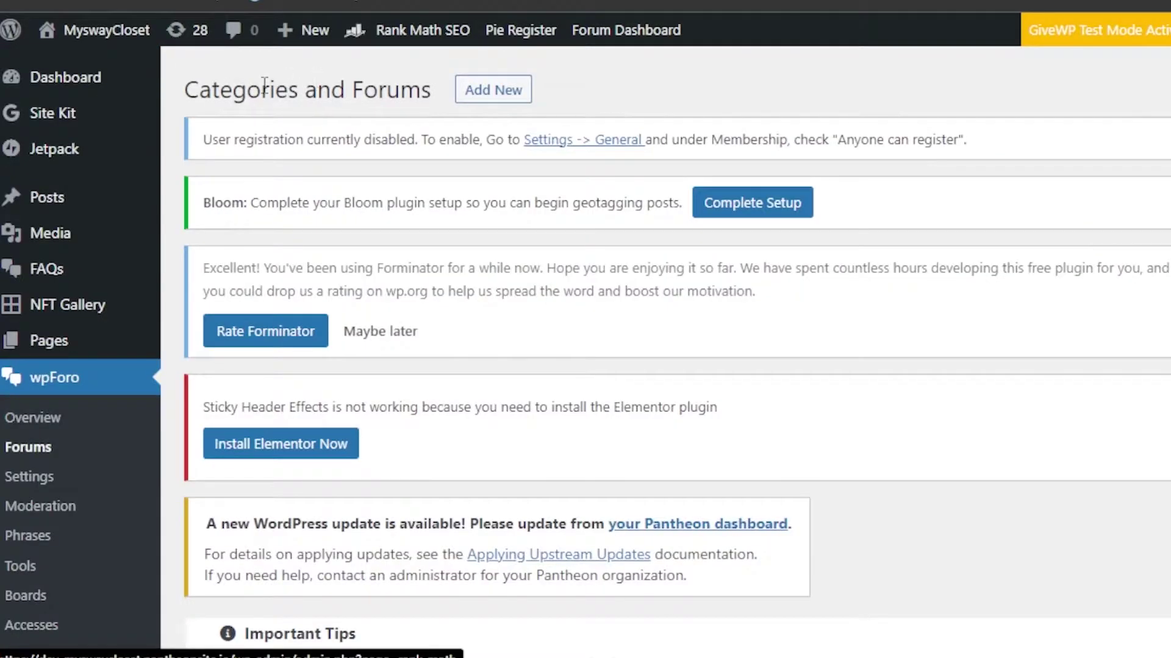
{"action": "left_click", "coordinate": [506, 91]}
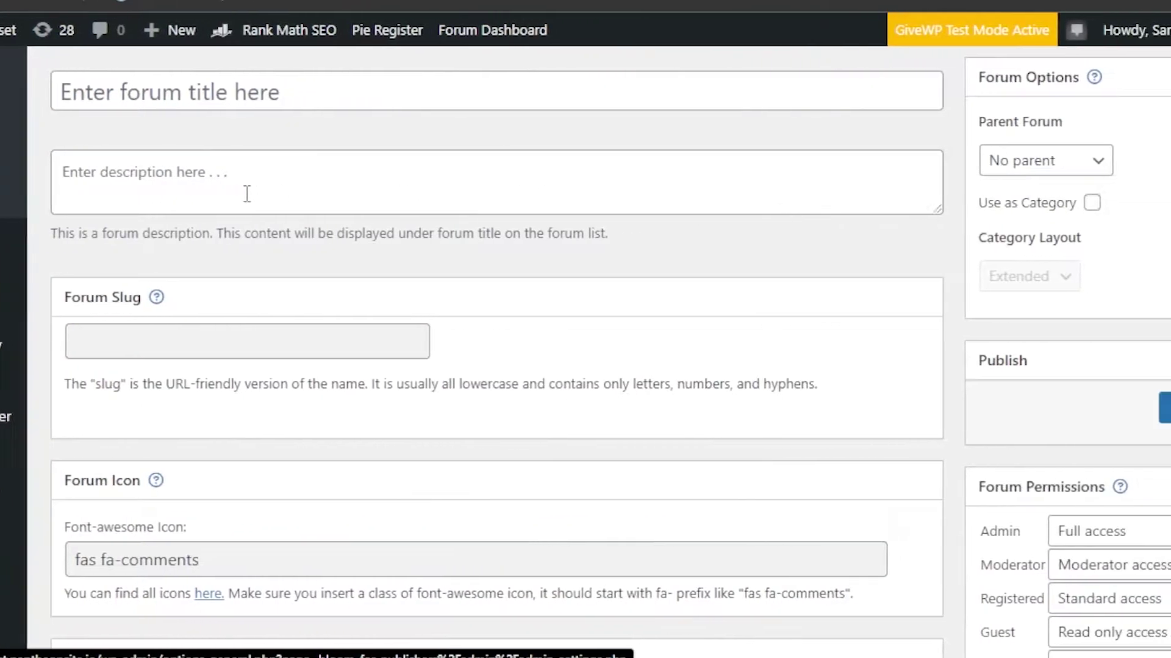
Title the new forum 'test' and begin its description with 'test'.
{"action": "left_click", "coordinate": [120, 99]}
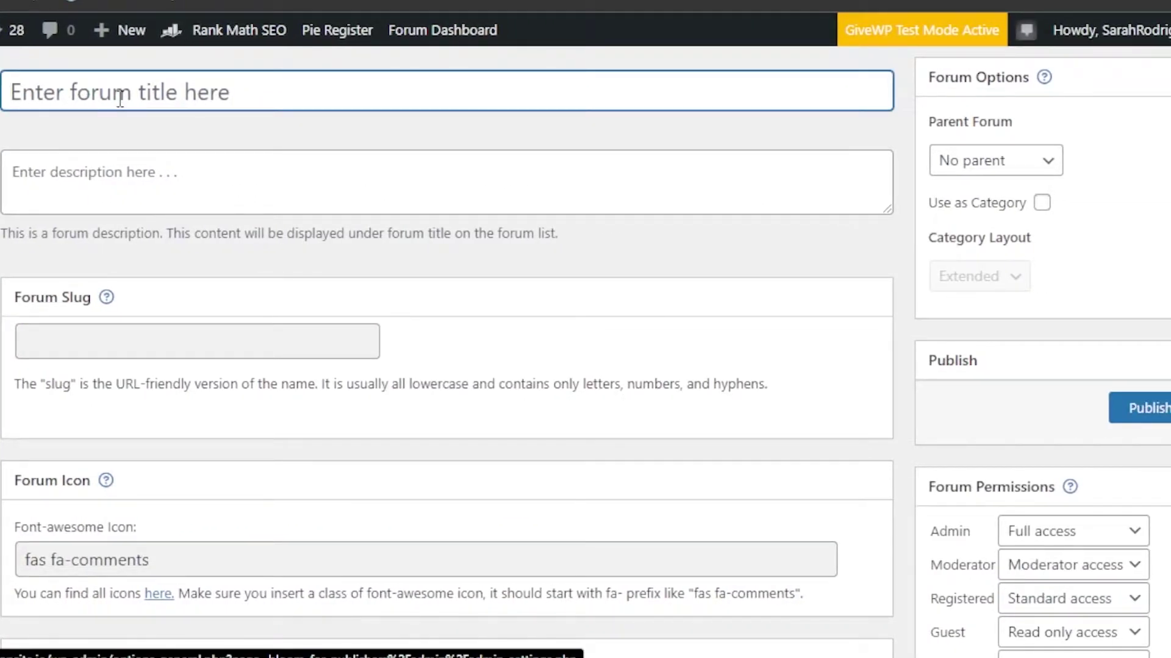
{"action": "type", "text": "test"}
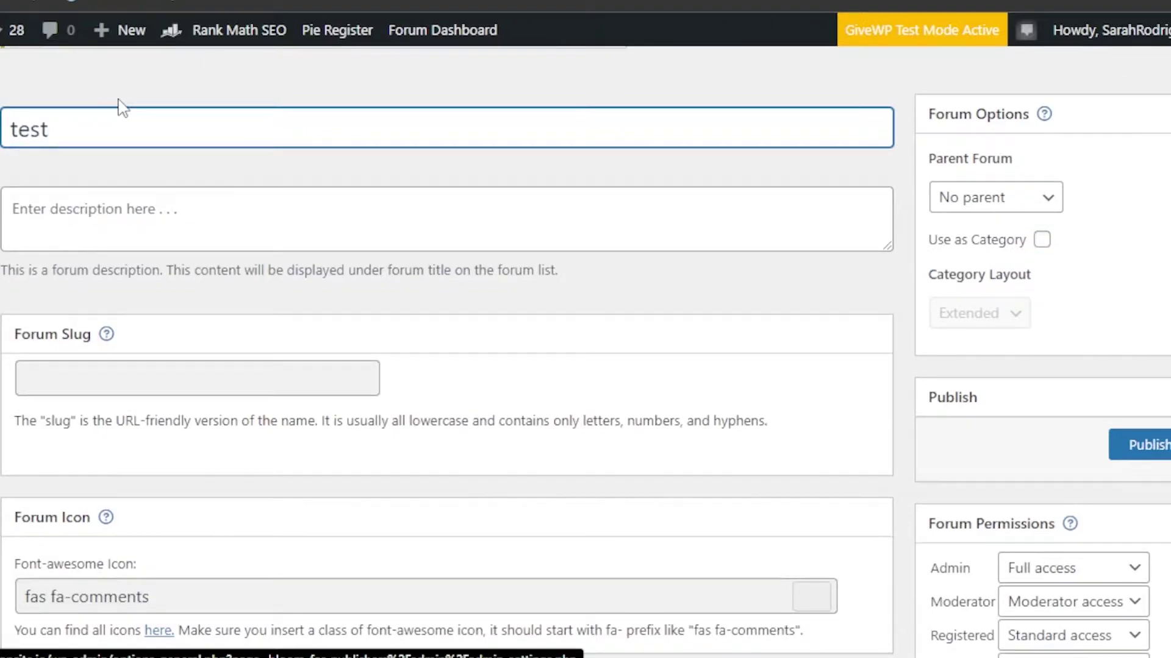
{"action": "left_click", "coordinate": [128, 203]}
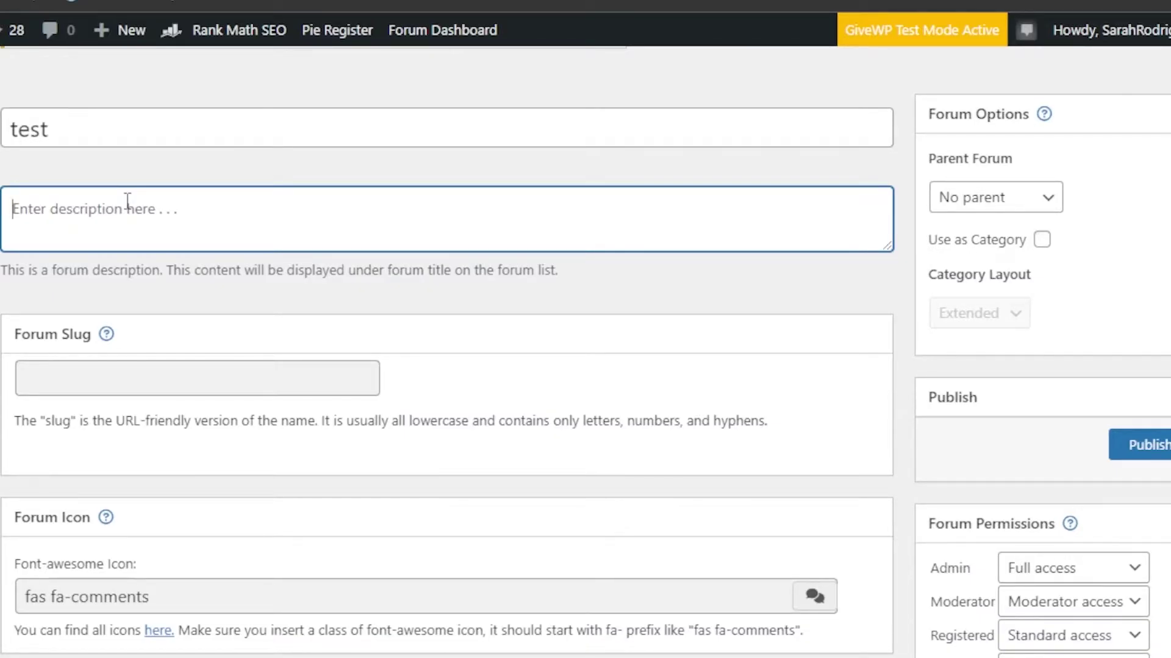
{"action": "type", "text": "t"}
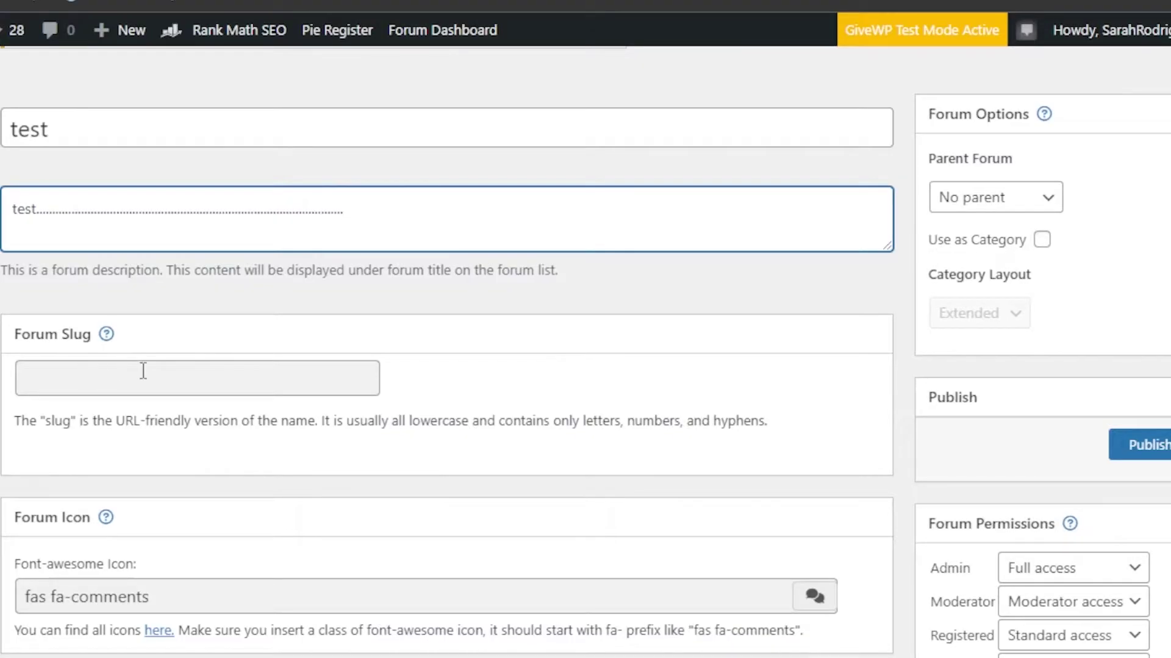
{"action": "scroll", "coordinate": [447, 366], "scroll_direction": "down", "scroll_amount": 5}
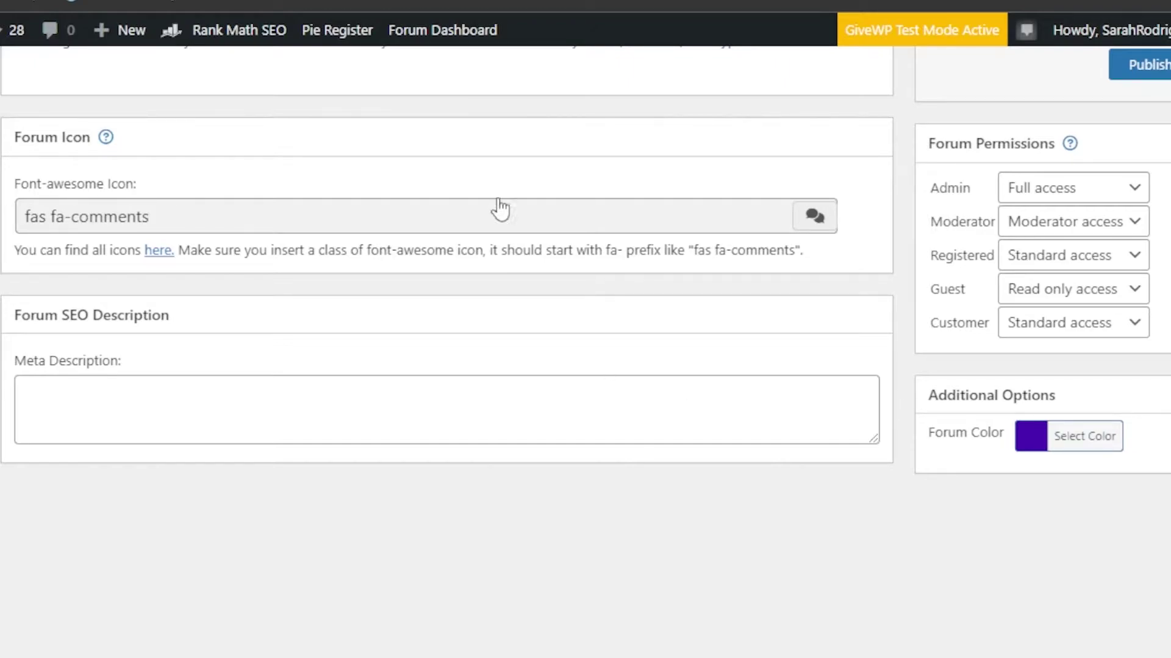
Change the forum's Font-awesome icon from fas fa-comments to fas fa-desktop.
{"action": "left_click", "coordinate": [484, 210]}
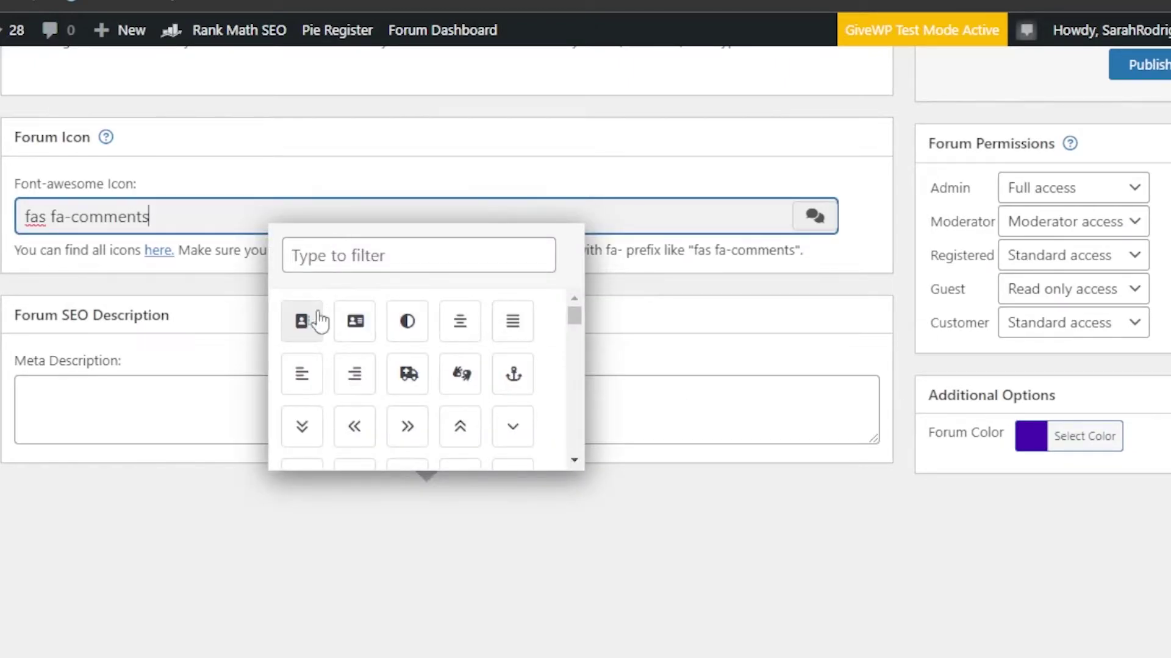
{"action": "left_click_drag", "start_coordinate": [576, 328], "coordinate": [576, 348]}
{"action": "left_click", "coordinate": [409, 412]}
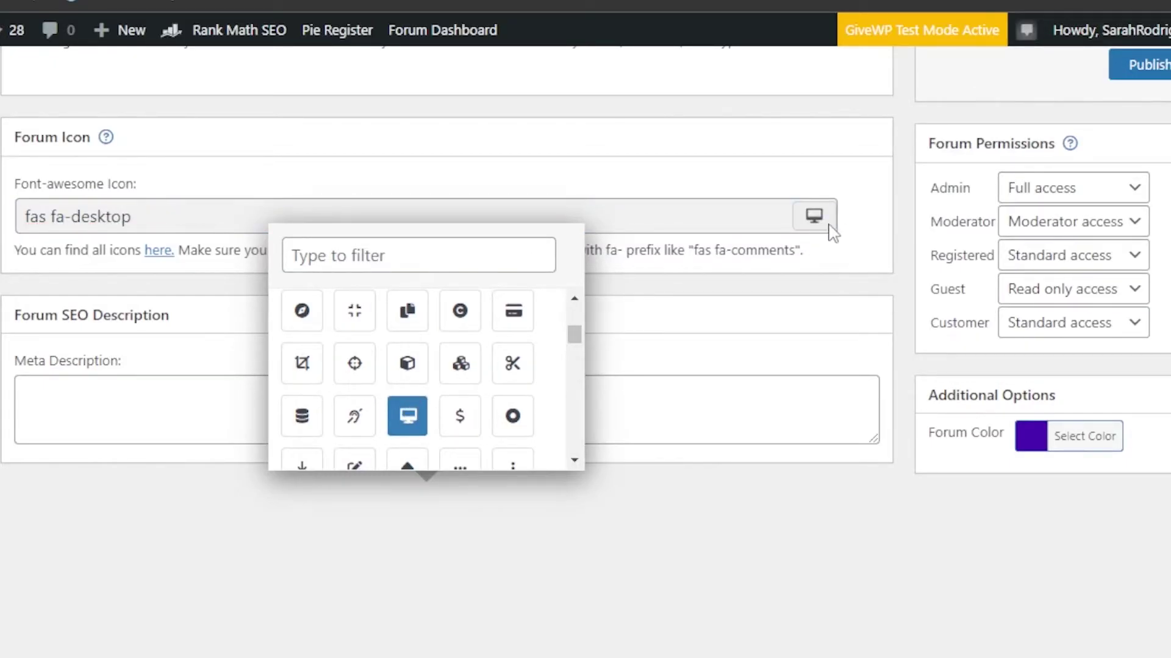
{"action": "left_click", "coordinate": [133, 401]}
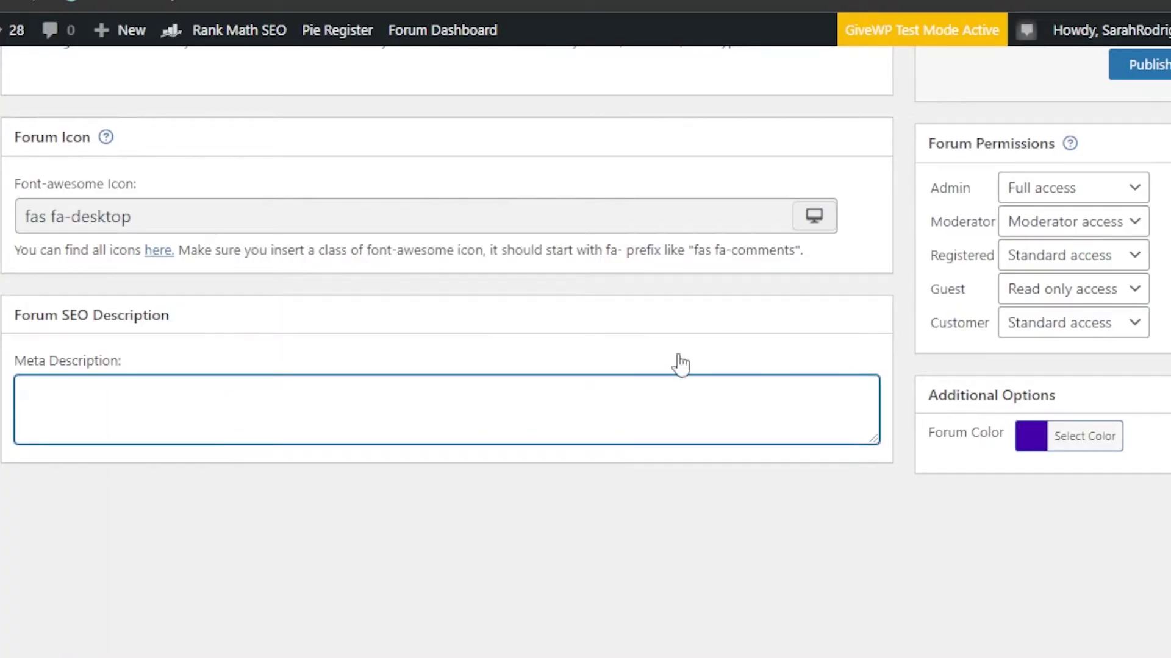
{"action": "scroll", "coordinate": [445, 329], "scroll_direction": "up", "scroll_amount": 10}
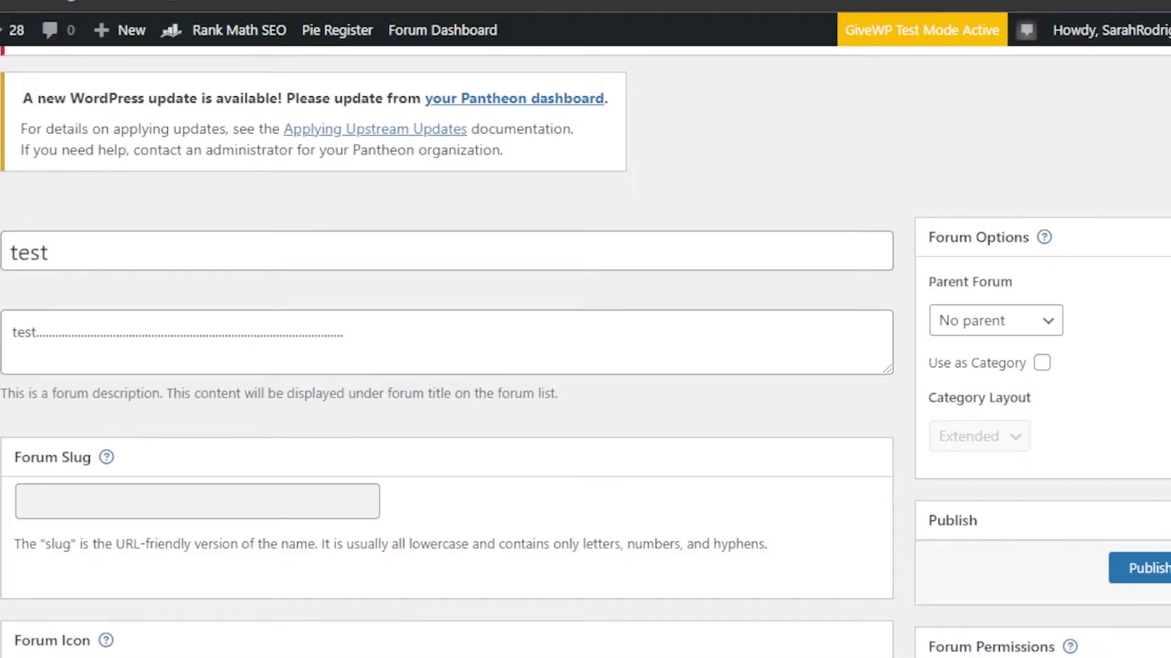
Fill the meta description with 'test' followed by a long row of dots.
{"action": "scroll", "coordinate": [479, 506], "scroll_direction": "down", "scroll_amount": 8}
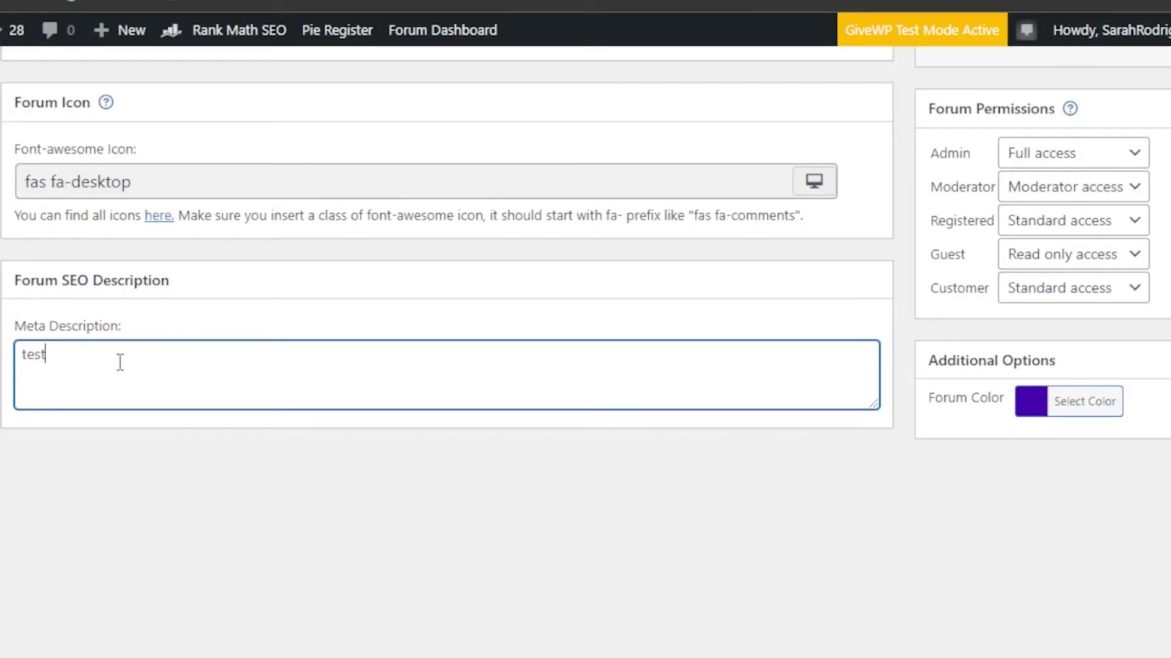
{"action": "type", "text": "........................................................................"}
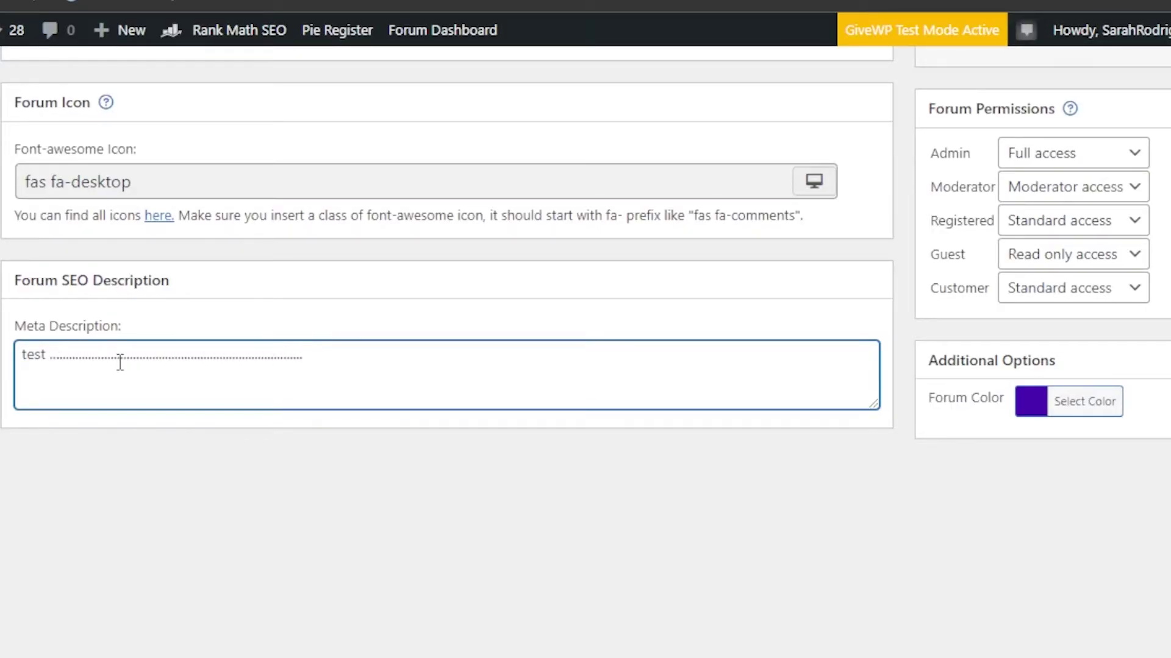
{"action": "scroll", "coordinate": [211, 592], "scroll_direction": "up", "scroll_amount": 8}
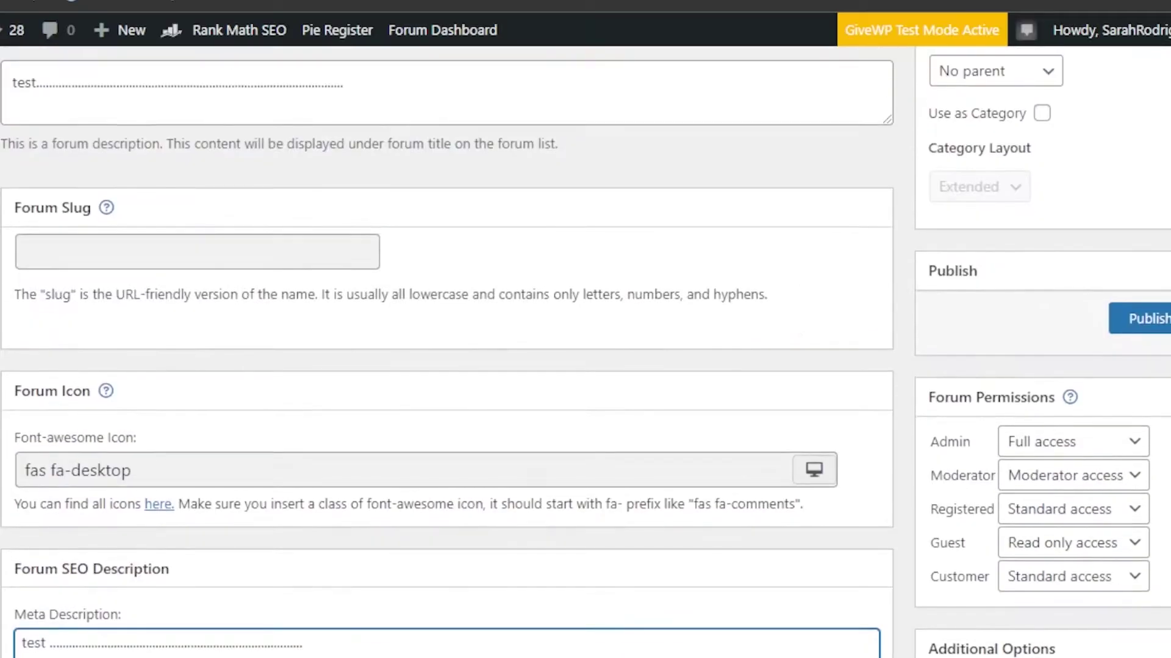
{"action": "scroll", "coordinate": [210, 591], "scroll_direction": "down", "scroll_amount": 5}
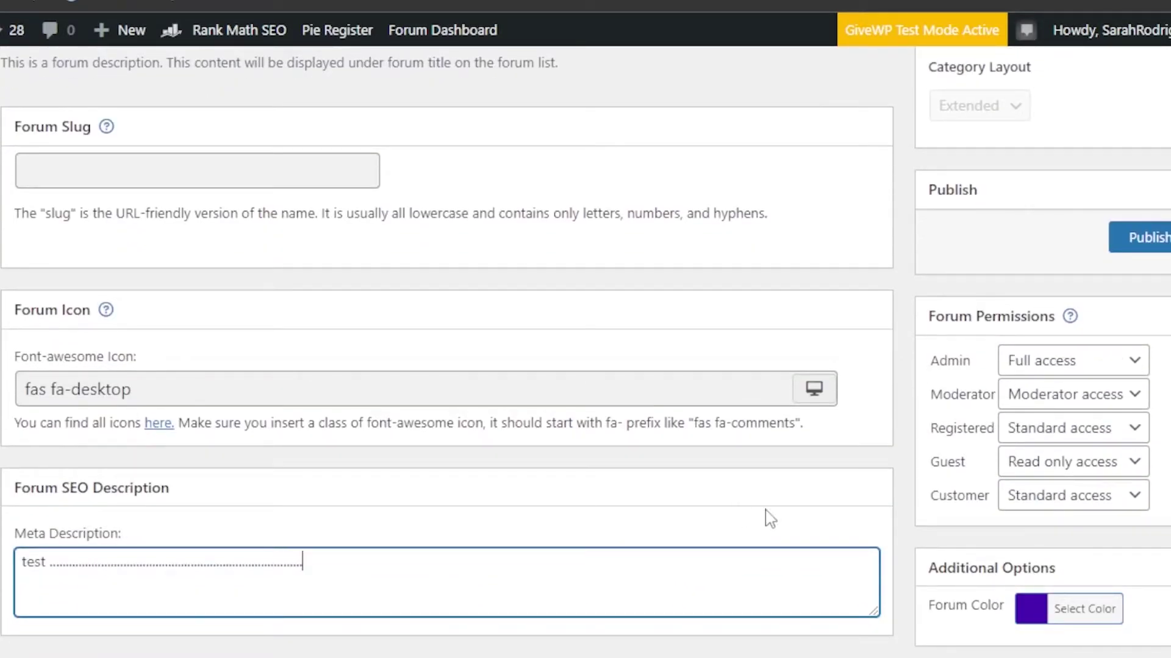
{"action": "scroll", "coordinate": [210, 591], "scroll_direction": "up", "scroll_amount": 6}
{"action": "scroll", "coordinate": [210, 592], "scroll_direction": "down", "scroll_amount": 6}
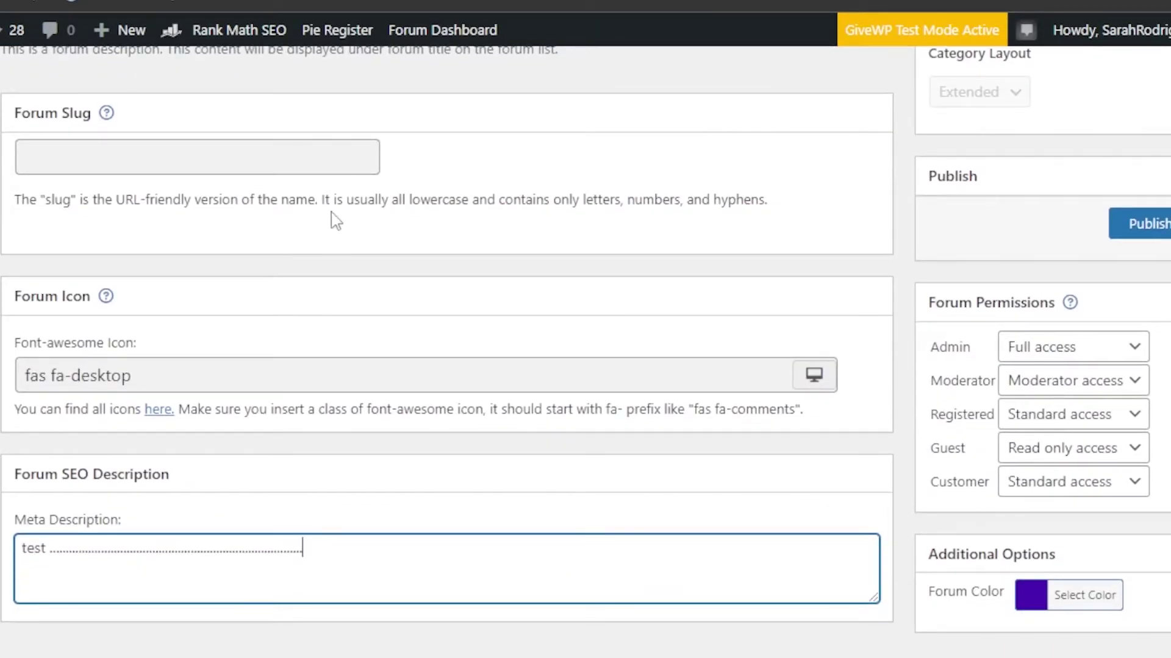
{"action": "scroll", "coordinate": [1092, 191], "scroll_direction": "up", "scroll_amount": 7}
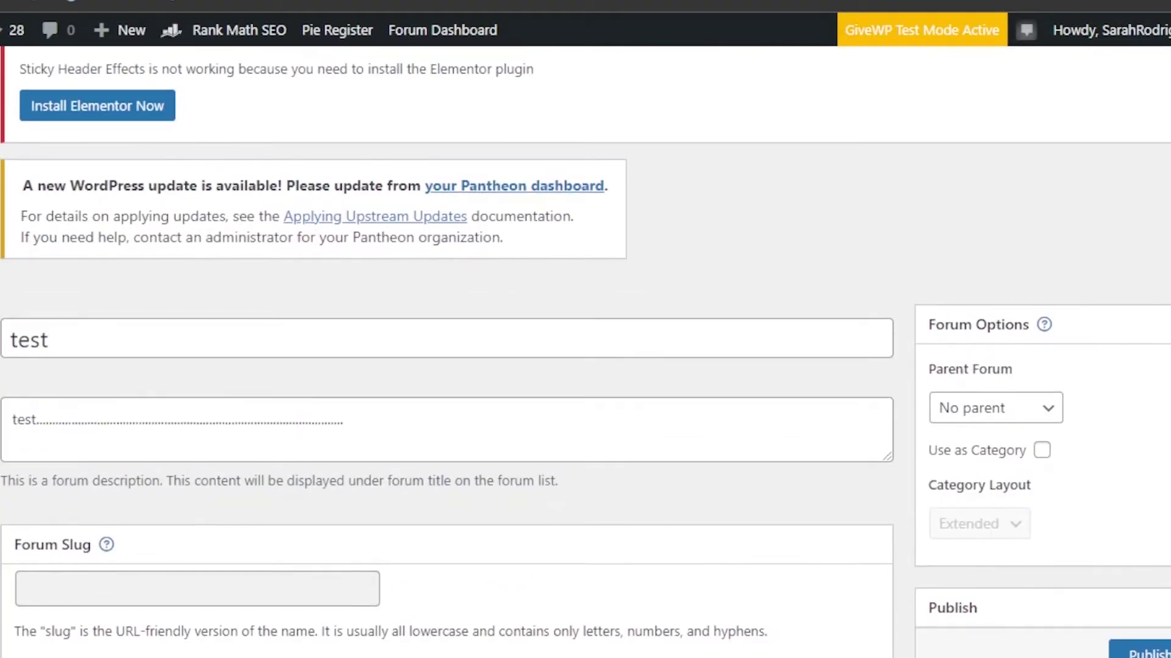
{"action": "scroll", "coordinate": [1092, 191], "scroll_direction": "down", "scroll_amount": 3}
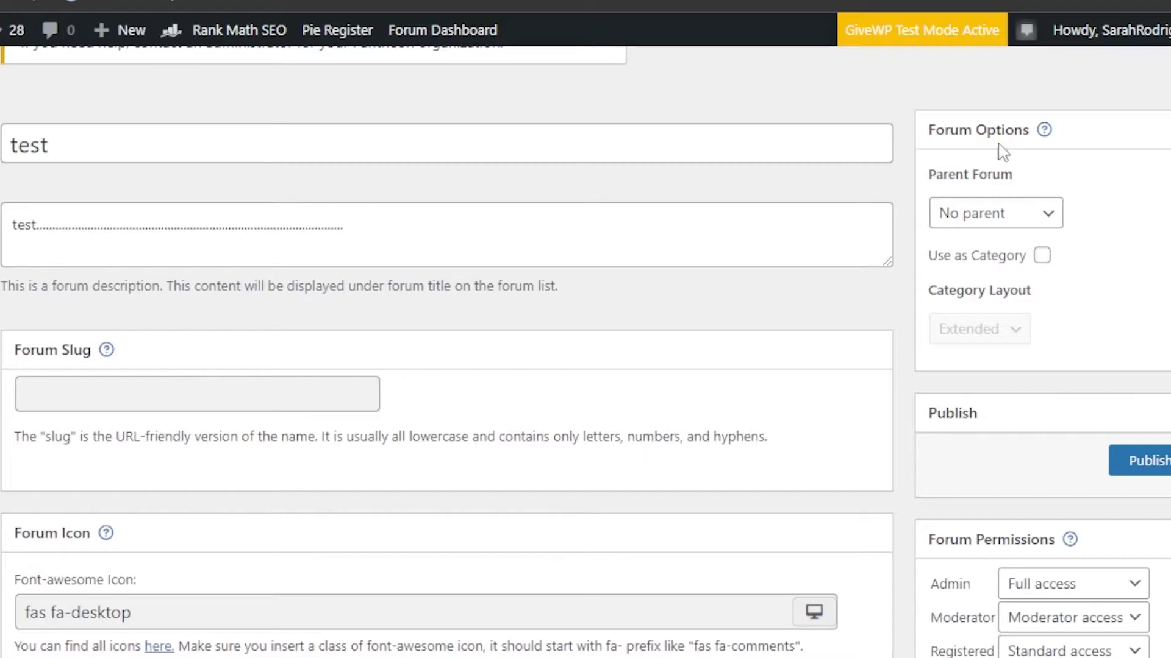
{"action": "left_click", "coordinate": [979, 220]}
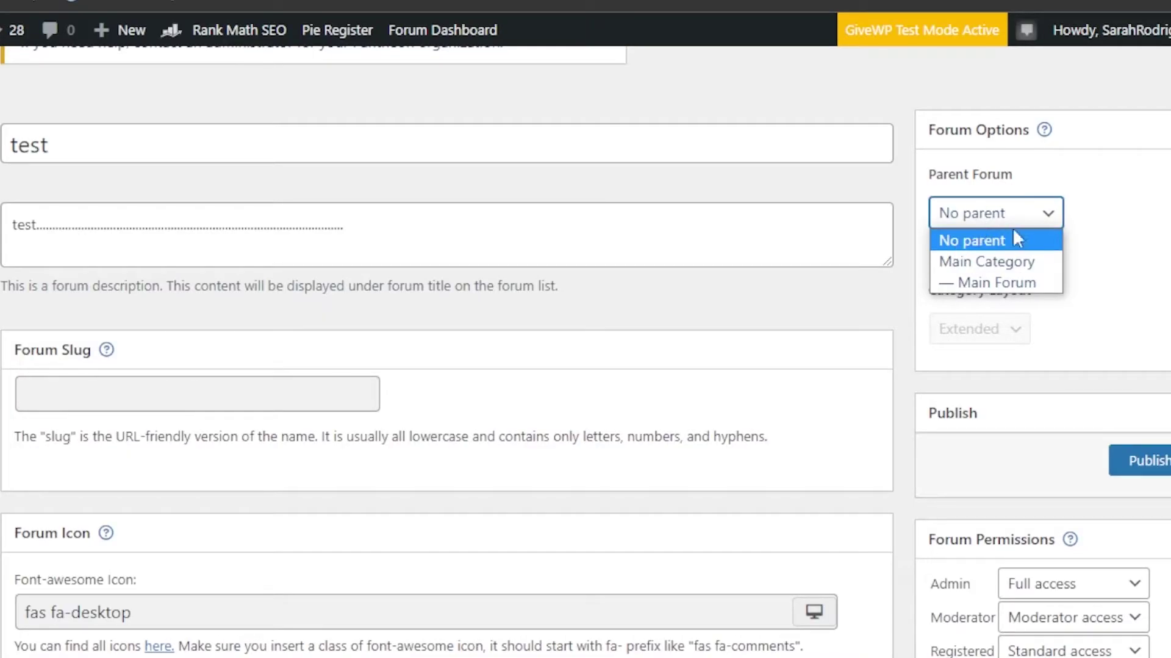
{"action": "left_click", "coordinate": [1002, 241]}
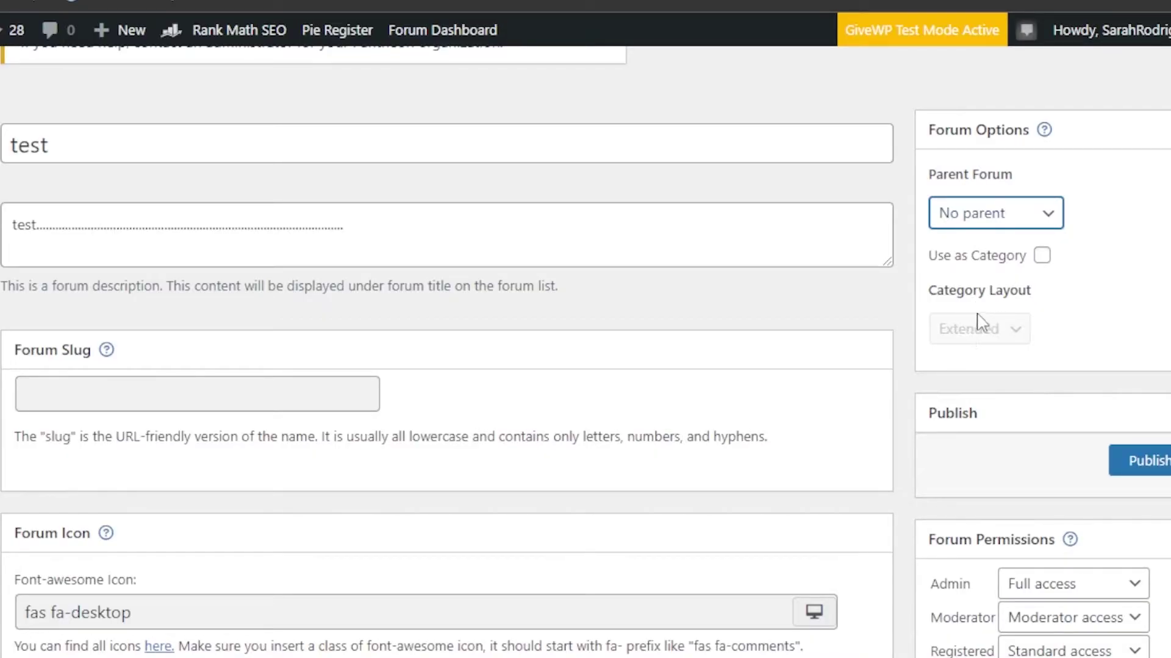
{"action": "scroll", "coordinate": [1071, 279], "scroll_direction": "down", "scroll_amount": 3}
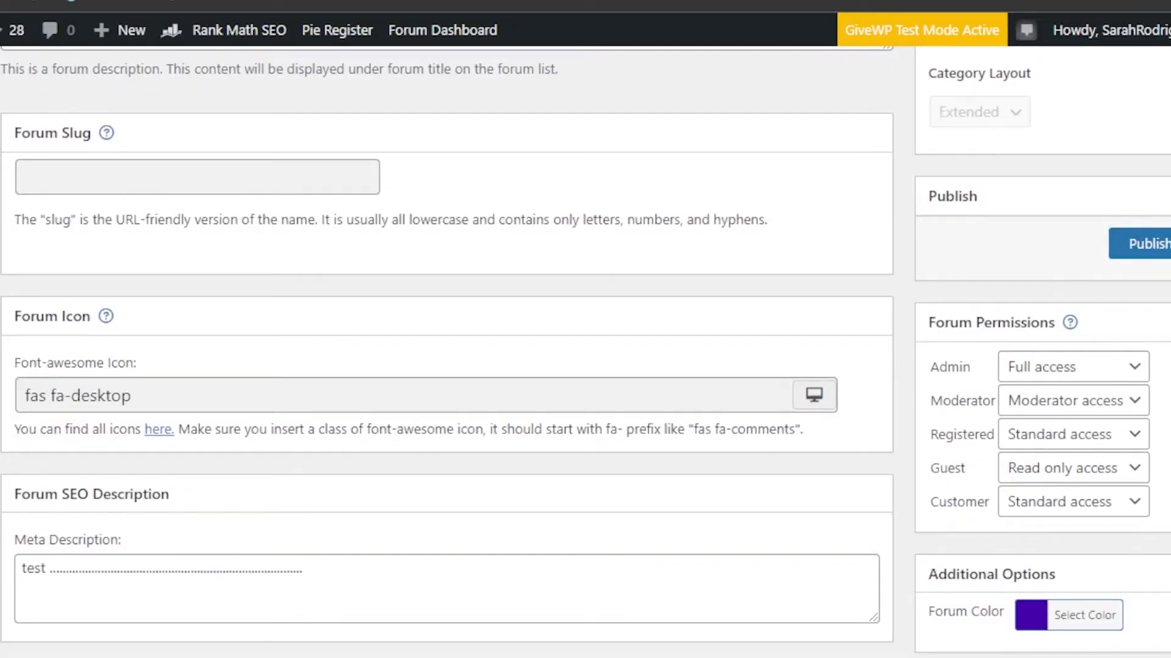
{"action": "scroll", "coordinate": [1025, 366], "scroll_direction": "down", "scroll_amount": 1}
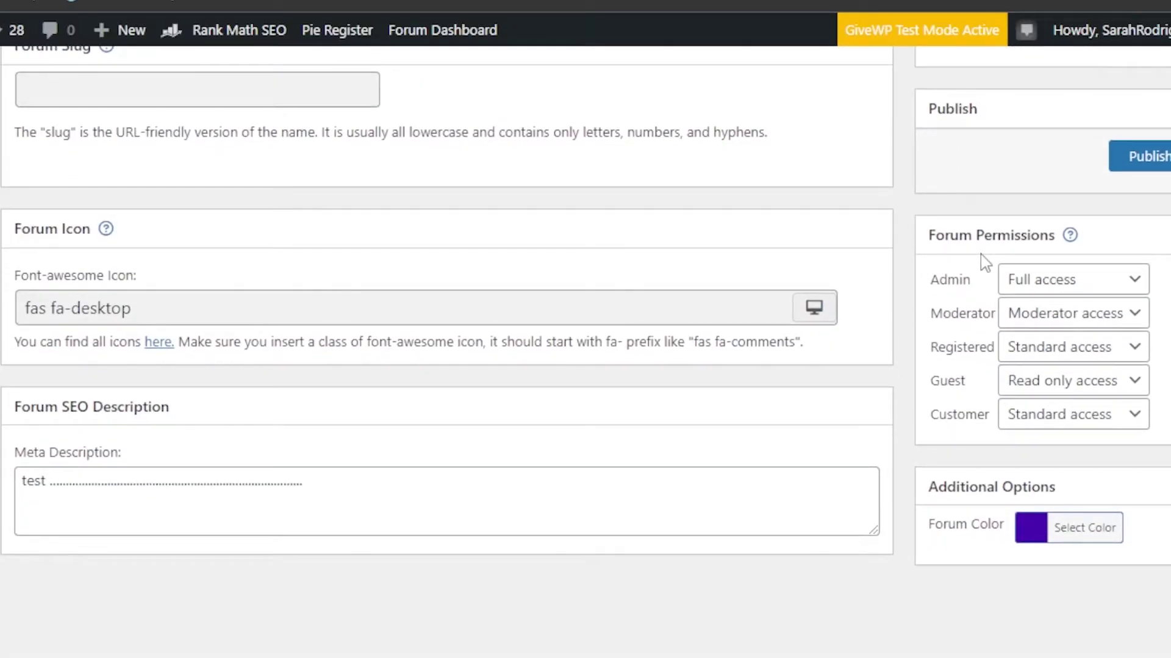
Keep default permissions: full for admins, moderator, standard for users and customers, read only for guests.
{"action": "left_click", "coordinate": [1044, 284]}
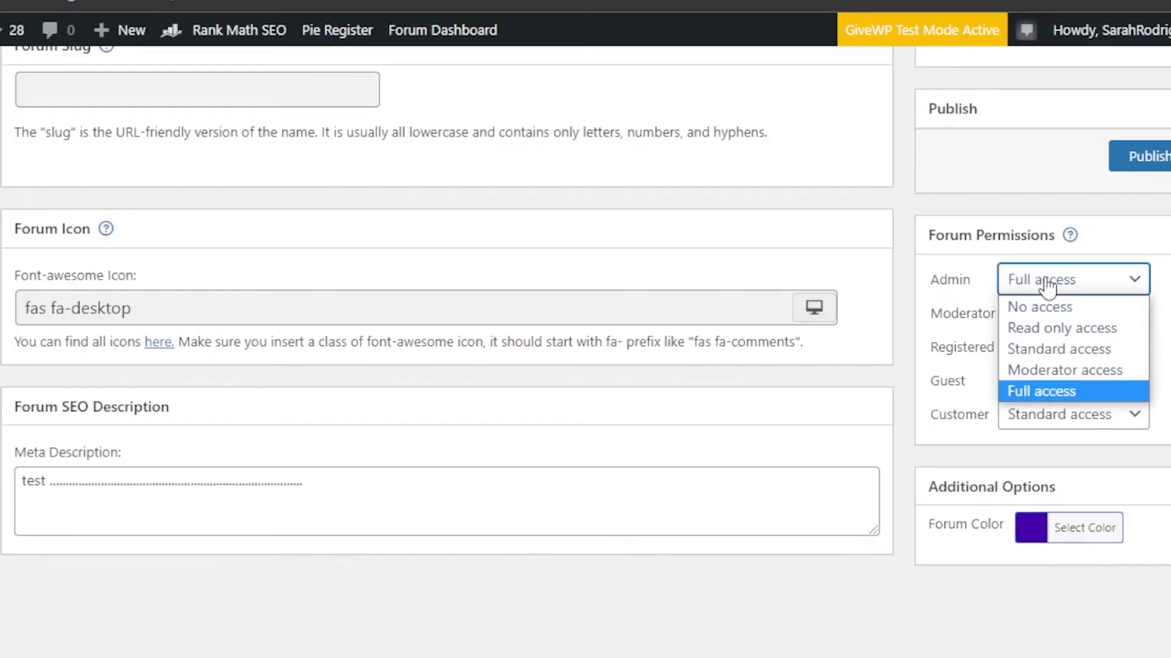
{"action": "left_click", "coordinate": [1030, 390]}
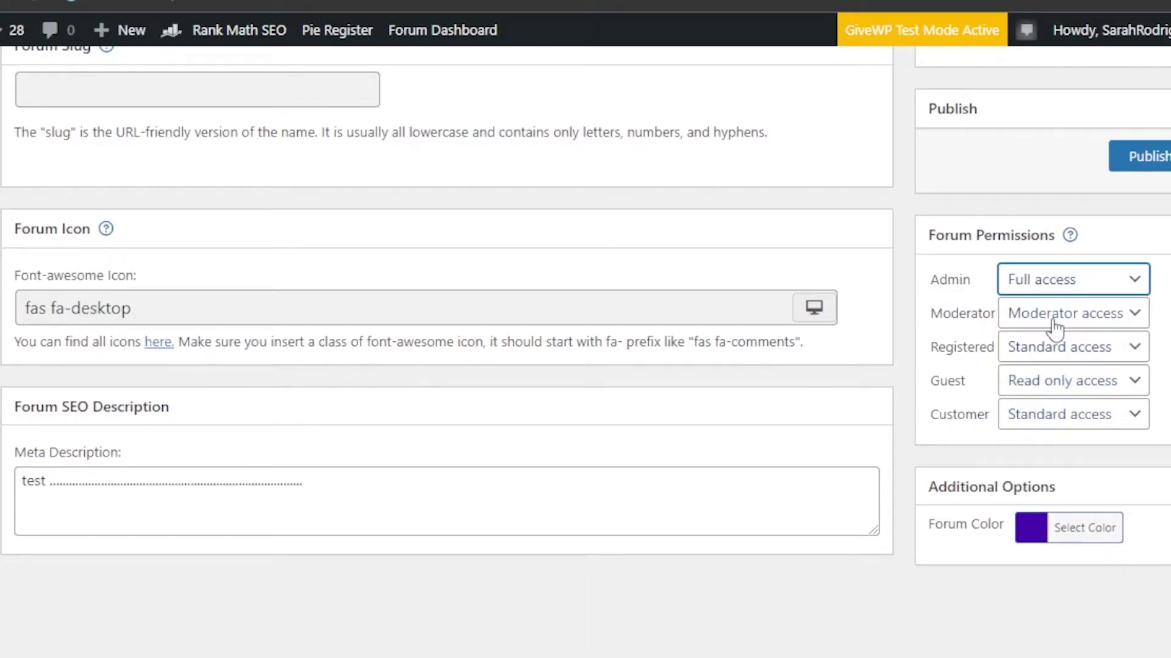
{"action": "left_click", "coordinate": [1055, 329]}
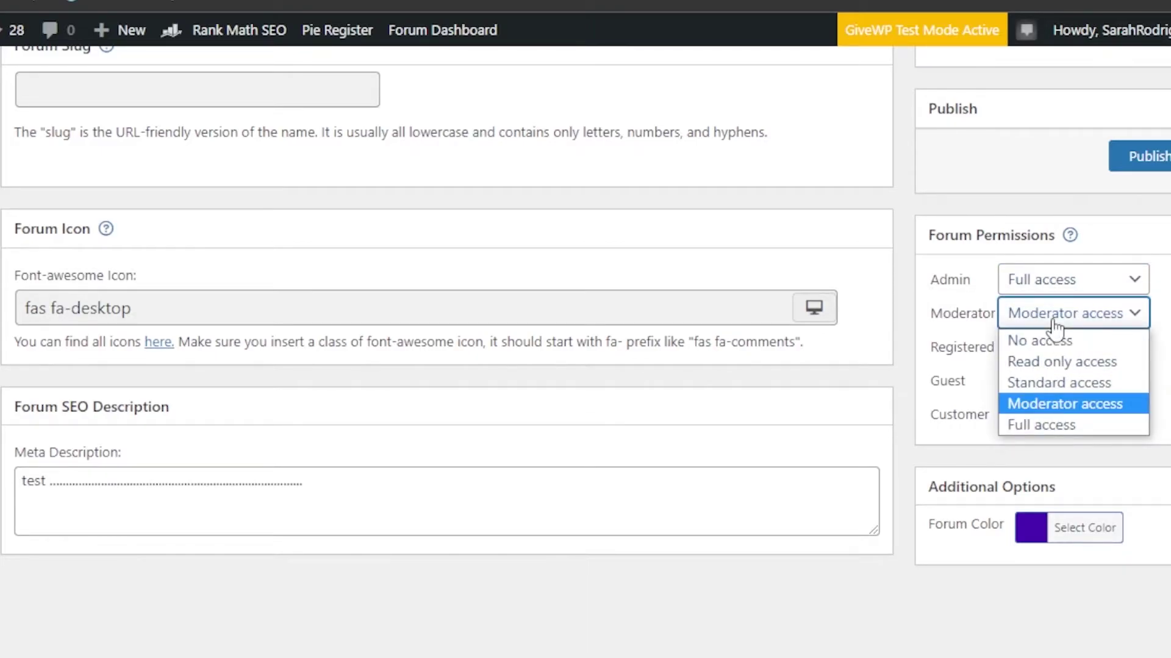
{"action": "left_click", "coordinate": [1053, 404]}
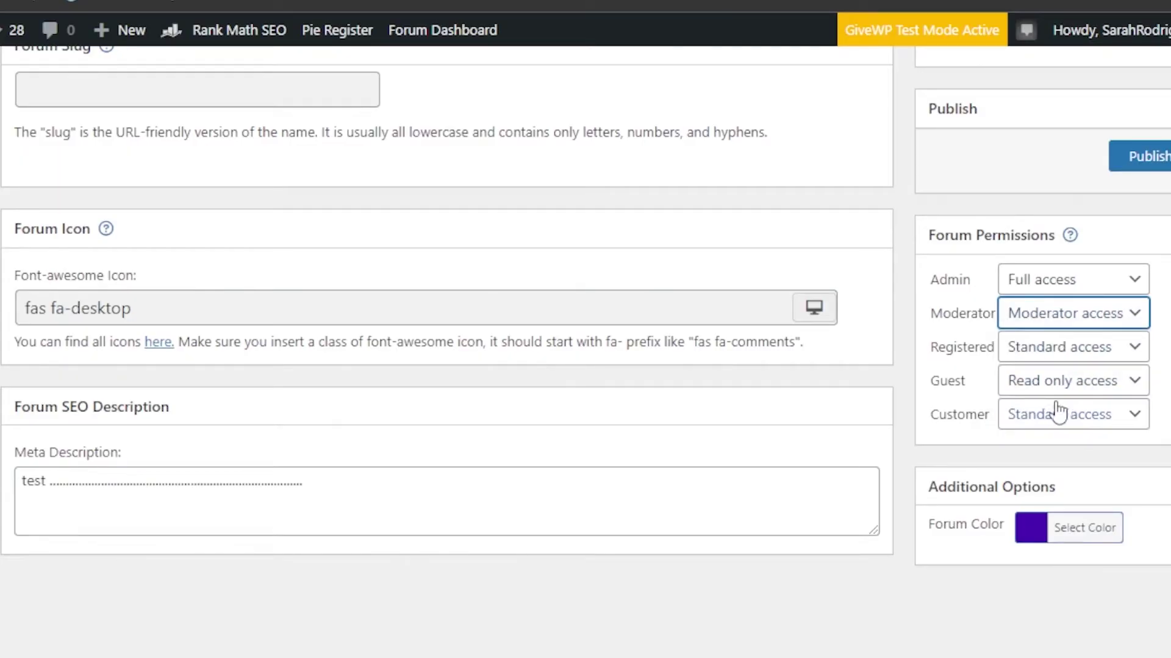
{"action": "left_click", "coordinate": [1056, 350]}
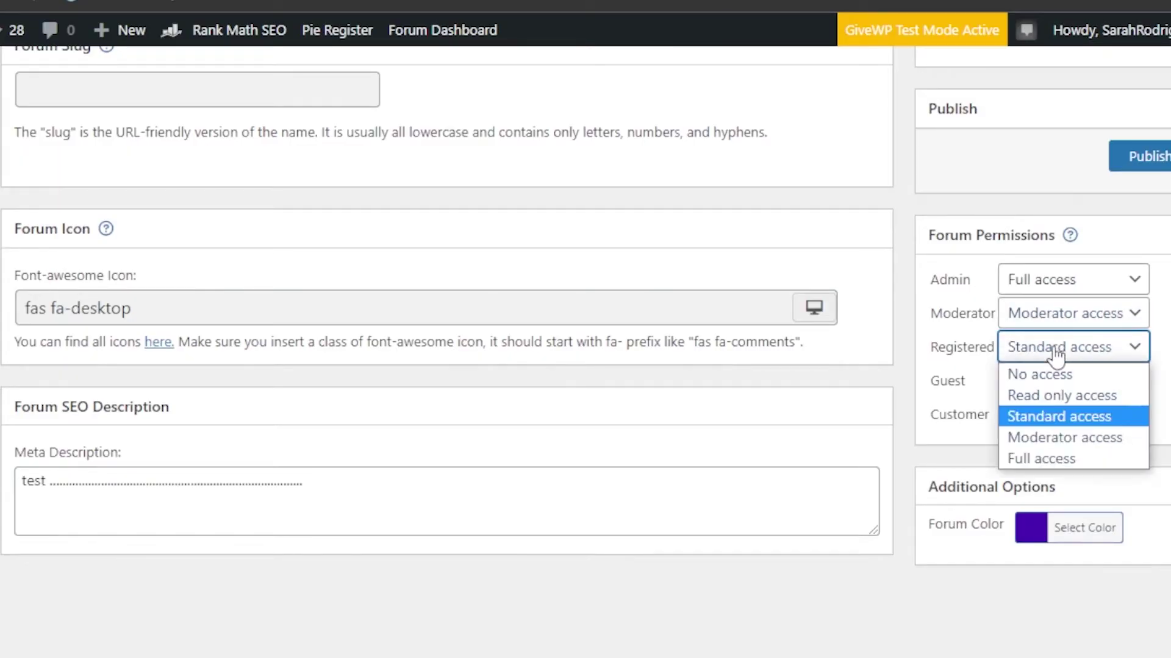
{"action": "left_click", "coordinate": [1061, 418]}
{"action": "left_click", "coordinate": [1057, 387]}
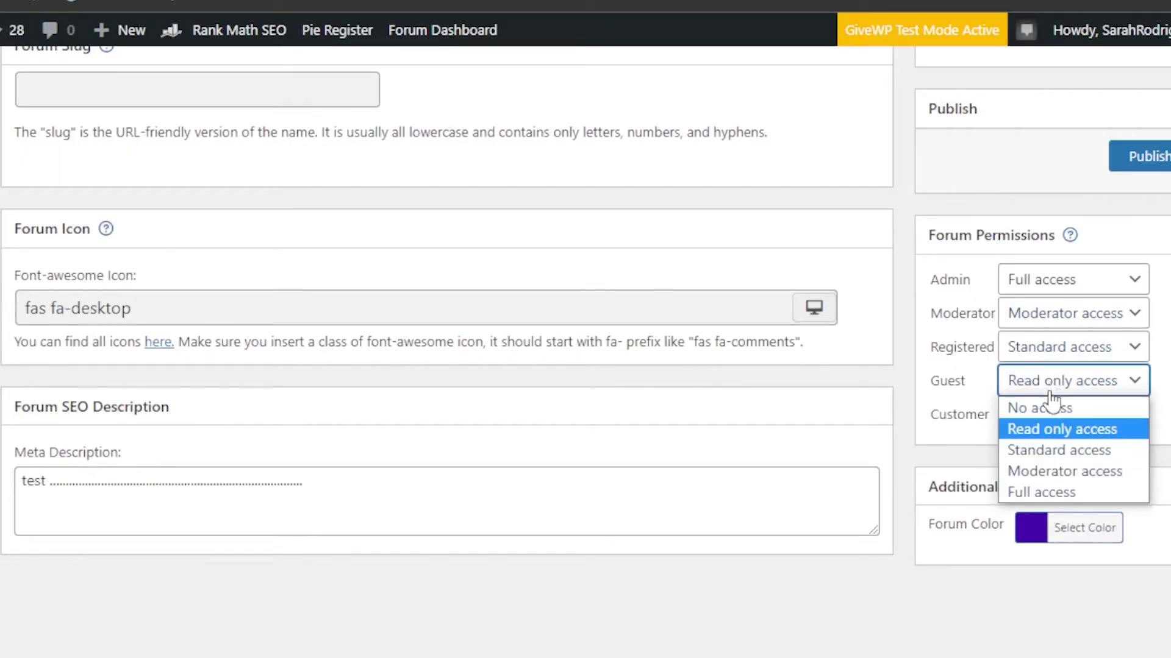
{"action": "left_click", "coordinate": [1050, 429]}
{"action": "left_click", "coordinate": [1039, 416]}
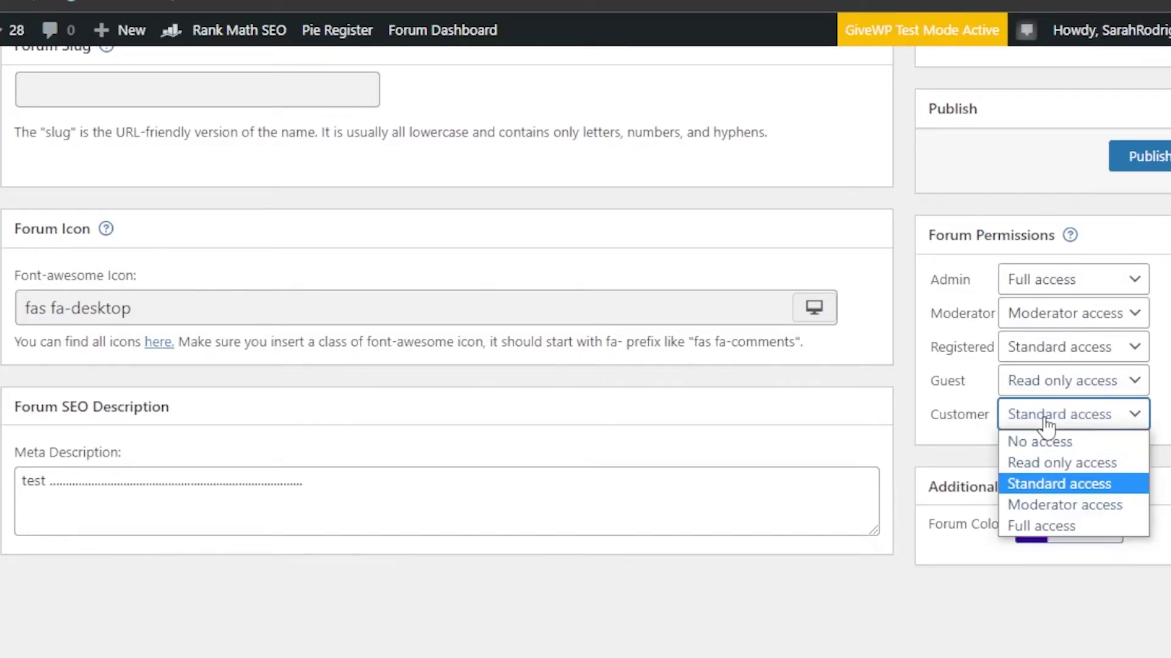
{"action": "left_click", "coordinate": [1040, 483]}
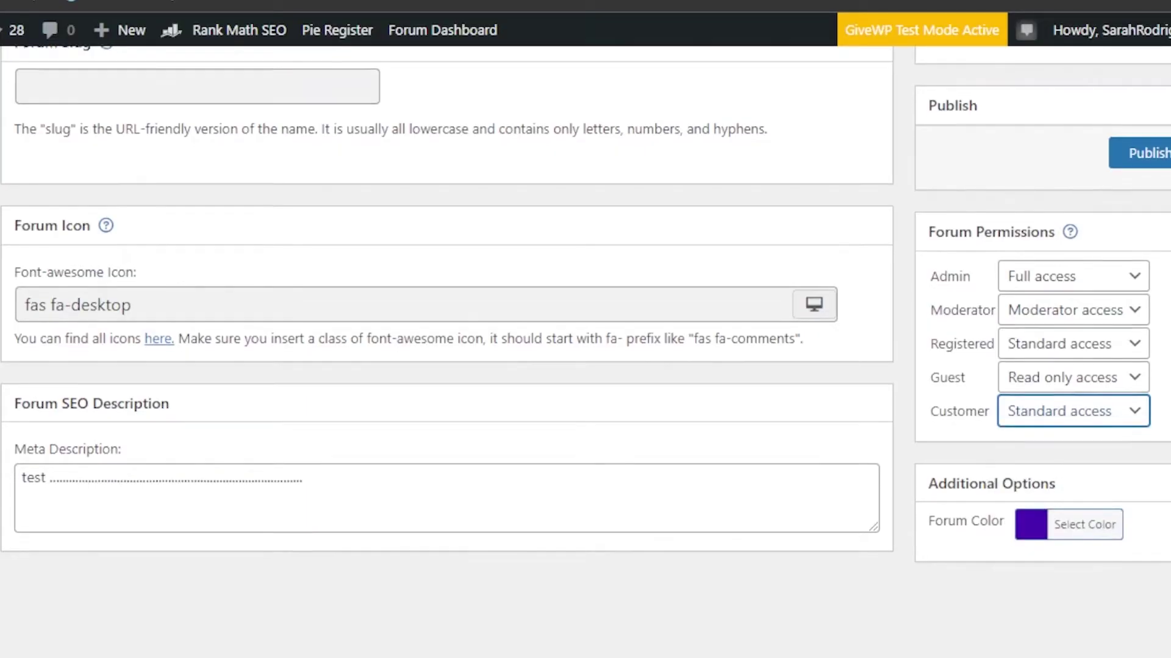
Set the forum colour to a brighter purple and publish the test forum.
{"action": "scroll", "coordinate": [1039, 466], "scroll_direction": "down", "scroll_amount": 1}
{"action": "left_click", "coordinate": [1042, 488]}
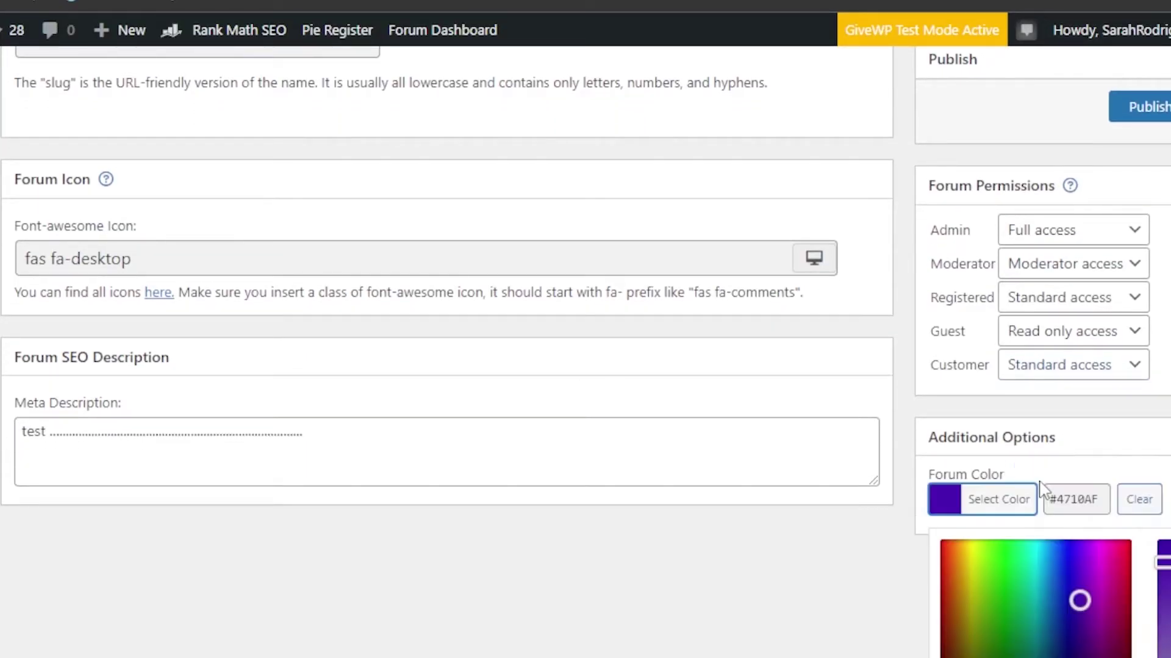
{"action": "scroll", "coordinate": [585, 329], "scroll_direction": "down", "scroll_amount": 4}
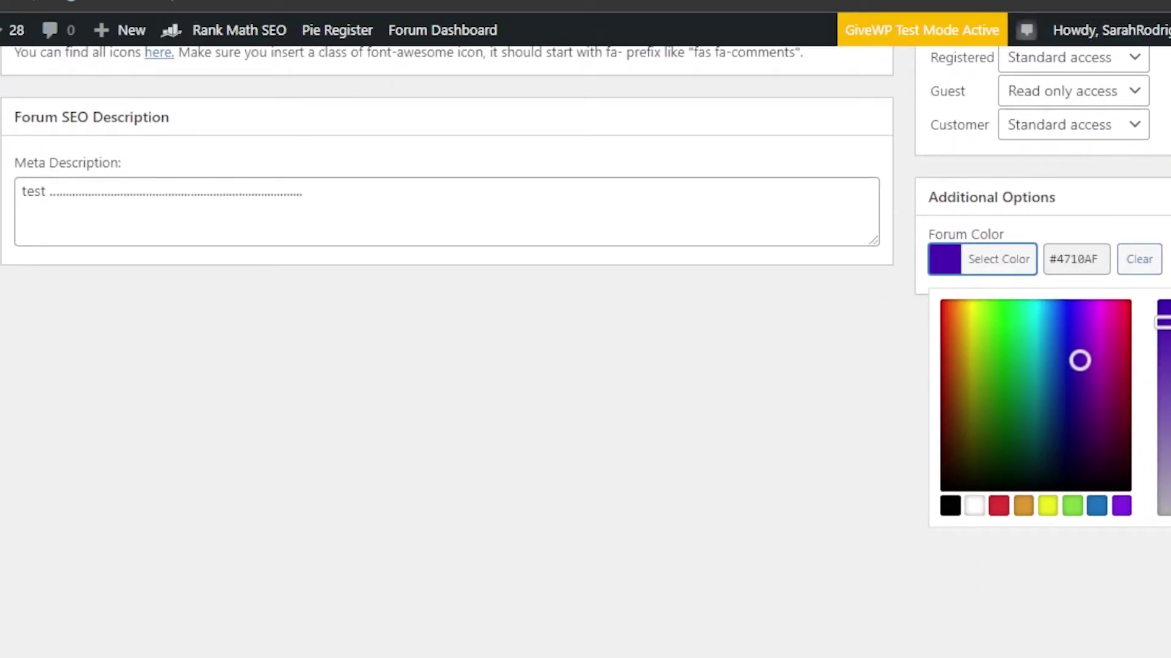
{"action": "mouse_move", "coordinate": [1079, 360]}
{"action": "left_mouse_down"}
{"action": "mouse_move", "coordinate": [1050, 314]}
{"action": "mouse_move", "coordinate": [1075, 356]}
{"action": "mouse_move", "coordinate": [1025, 478]}
{"action": "mouse_move", "coordinate": [1019, 358]}
{"action": "mouse_move", "coordinate": [1100, 343]}
{"action": "mouse_move", "coordinate": [1071, 356]}
{"action": "mouse_move", "coordinate": [1084, 351]}
{"action": "left_mouse_up"}
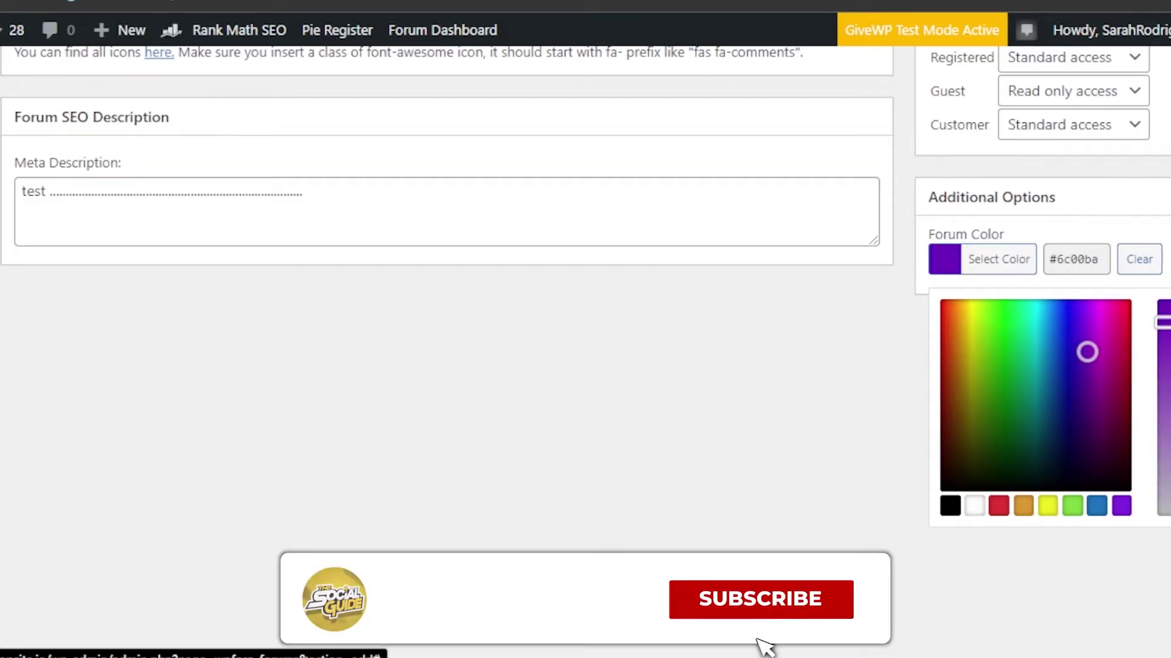
{"action": "scroll", "coordinate": [445, 305], "scroll_direction": "up", "scroll_amount": 10}
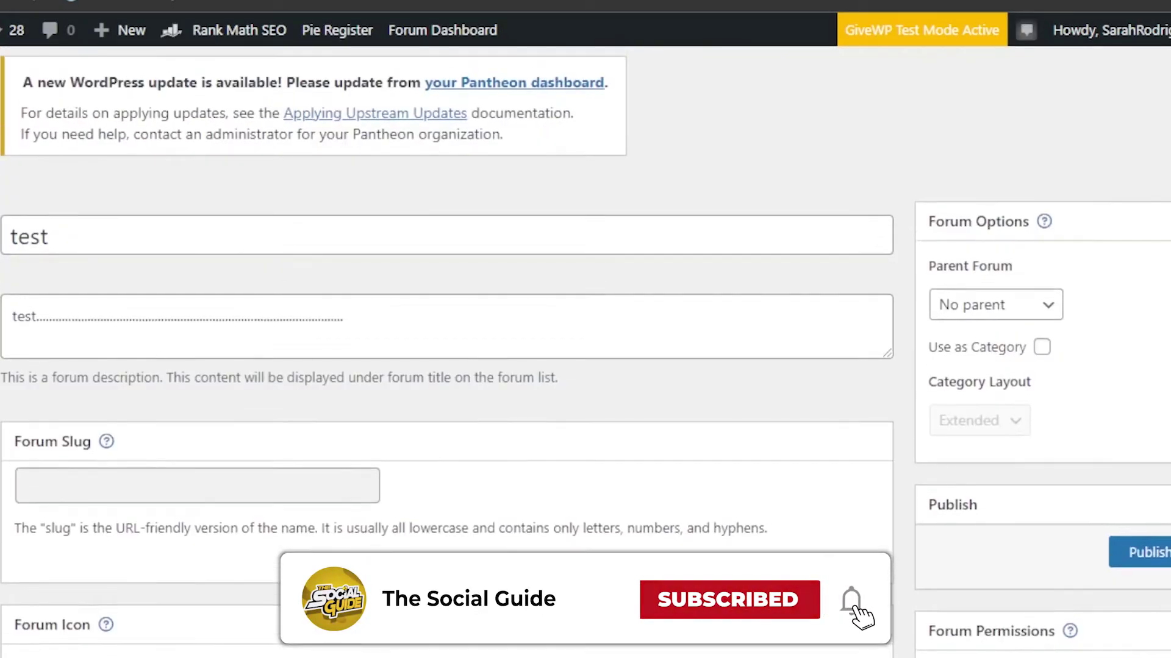
{"action": "scroll", "coordinate": [445, 305], "scroll_direction": "down", "scroll_amount": 3}
{"action": "scroll", "coordinate": [445, 329], "scroll_direction": "down", "scroll_amount": 2}
{"action": "scroll", "coordinate": [445, 330], "scroll_direction": "up", "scroll_amount": 3}
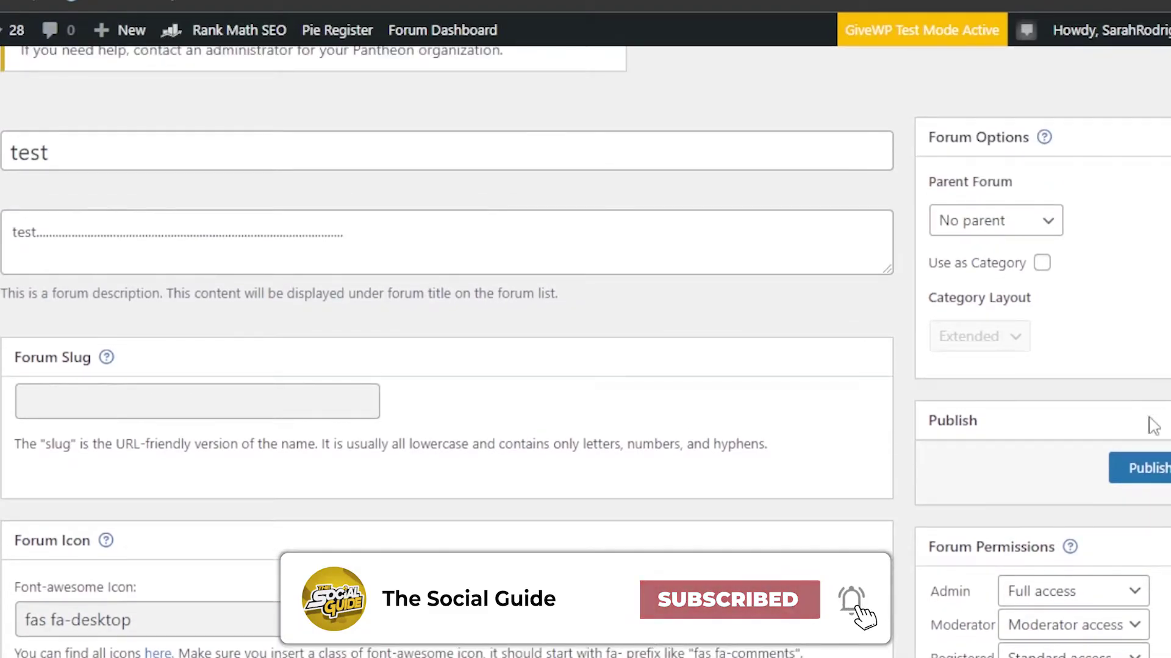
{"action": "left_click", "coordinate": [1145, 469]}
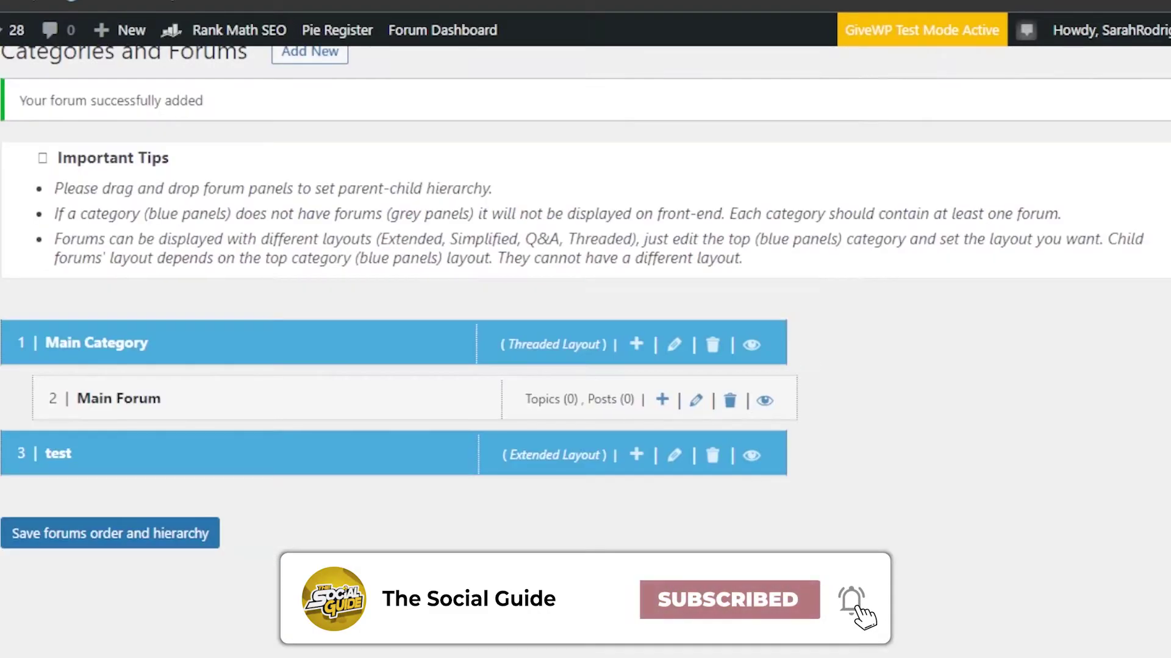
View the published test forum on the live MyswayCloset site.
{"action": "scroll", "coordinate": [1145, 482], "scroll_direction": "down", "scroll_amount": 2}
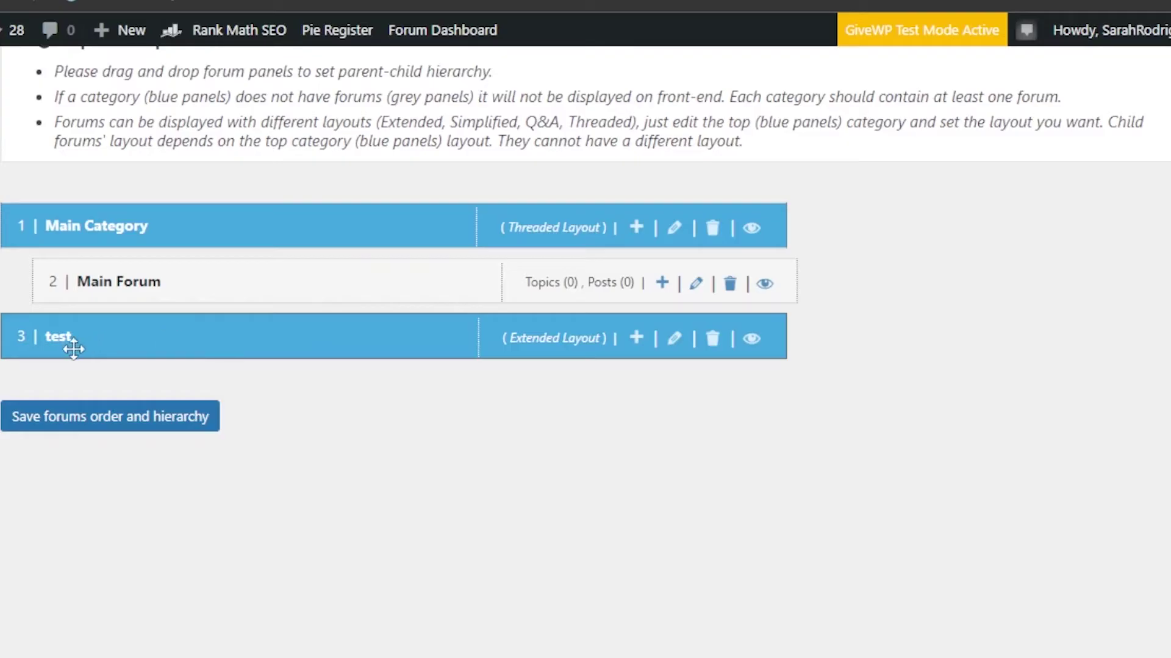
{"action": "left_click", "coordinate": [753, 342]}
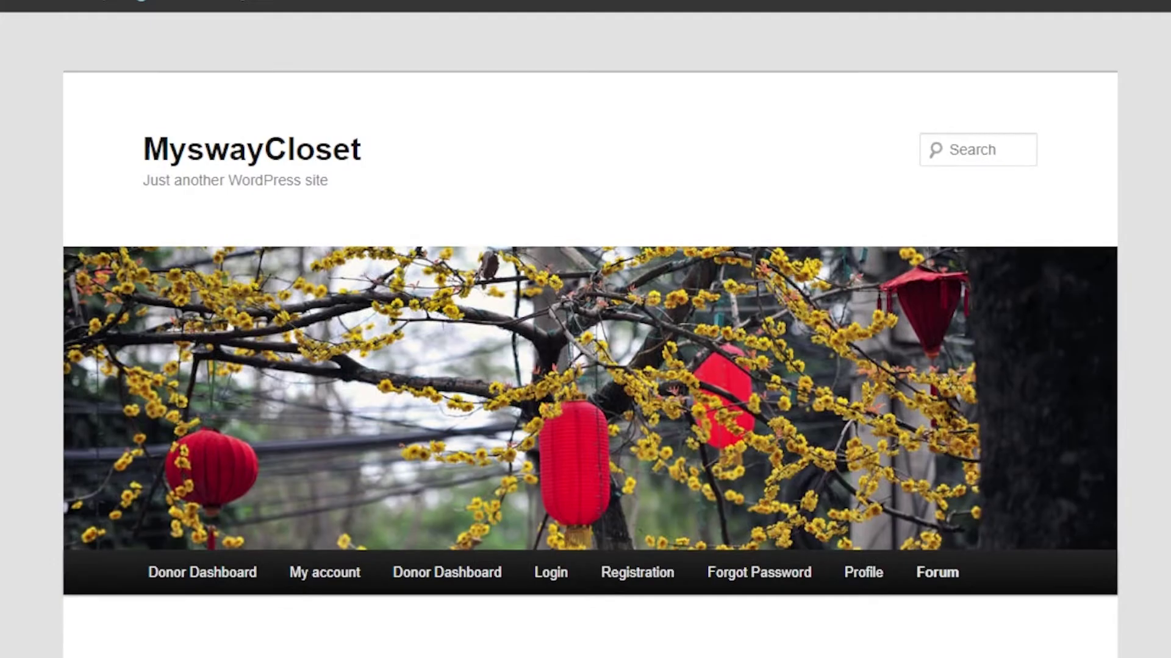
Scroll through the site's Forum page to preview the new test forum.
{"action": "scroll", "coordinate": [591, 335], "scroll_direction": "down", "scroll_amount": 15}
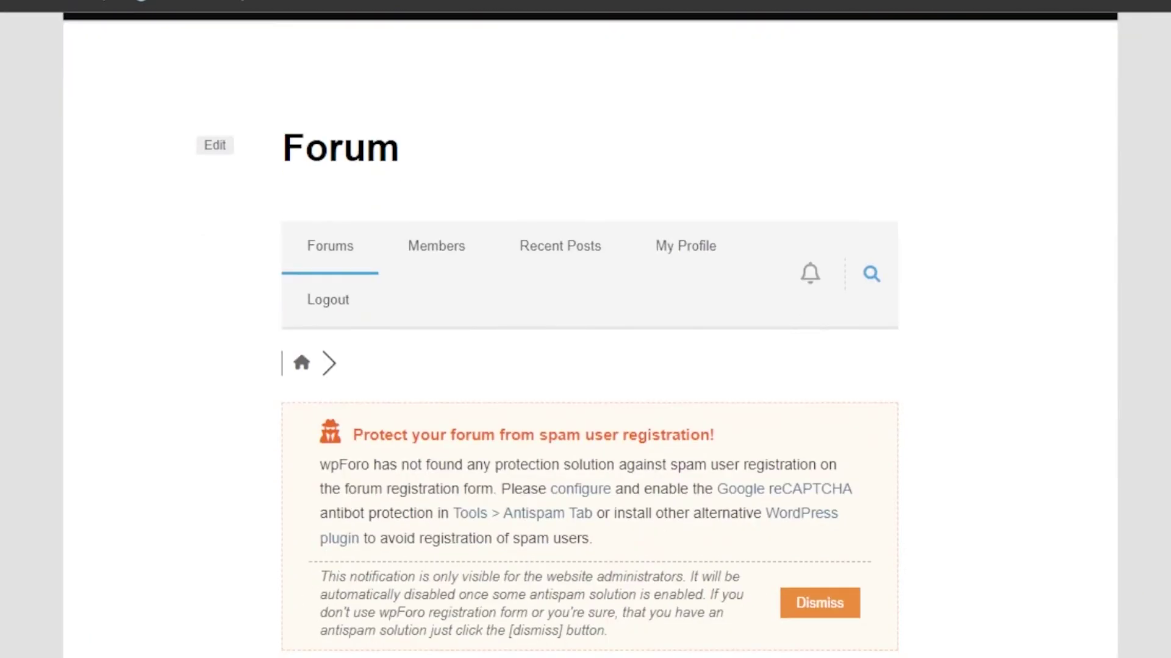
{"action": "scroll", "coordinate": [579, 334], "scroll_direction": "down", "scroll_amount": 4}
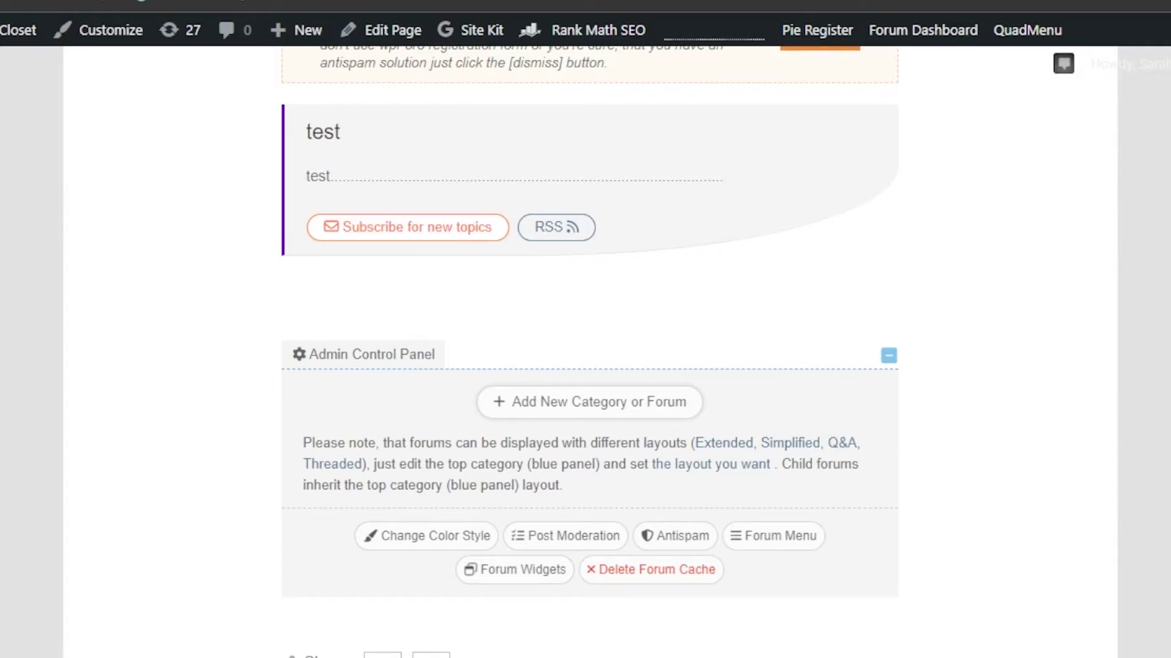
{"action": "scroll", "coordinate": [589, 353], "scroll_direction": "down", "scroll_amount": 2}
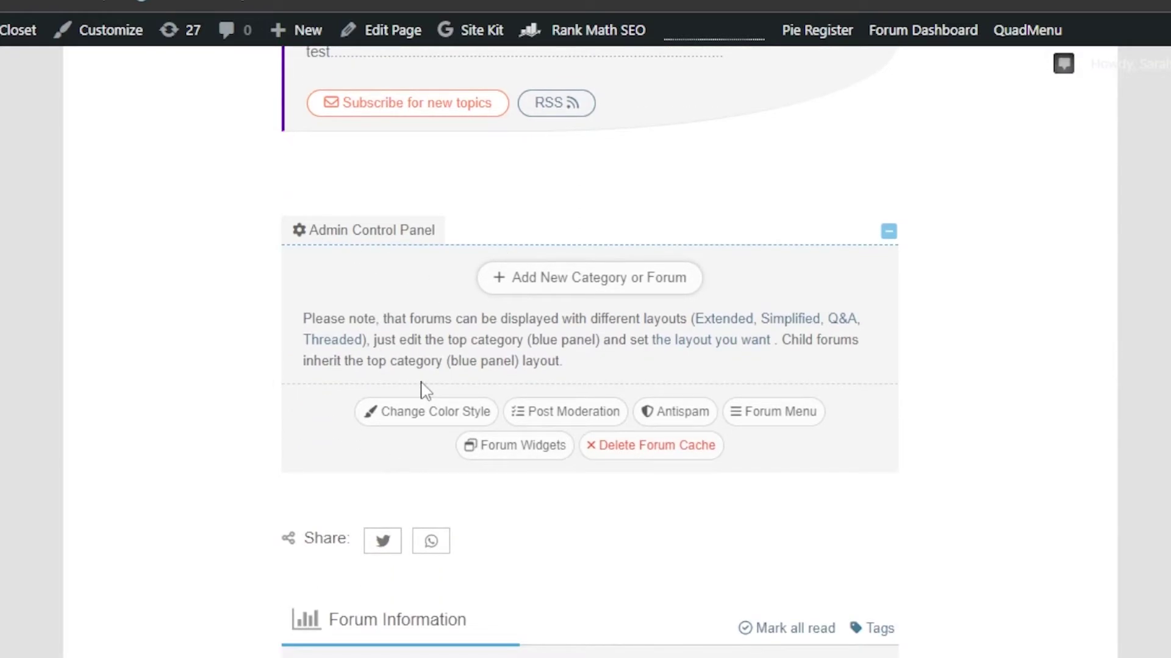
{"action": "scroll", "coordinate": [1127, 303], "scroll_direction": "down", "scroll_amount": 6}
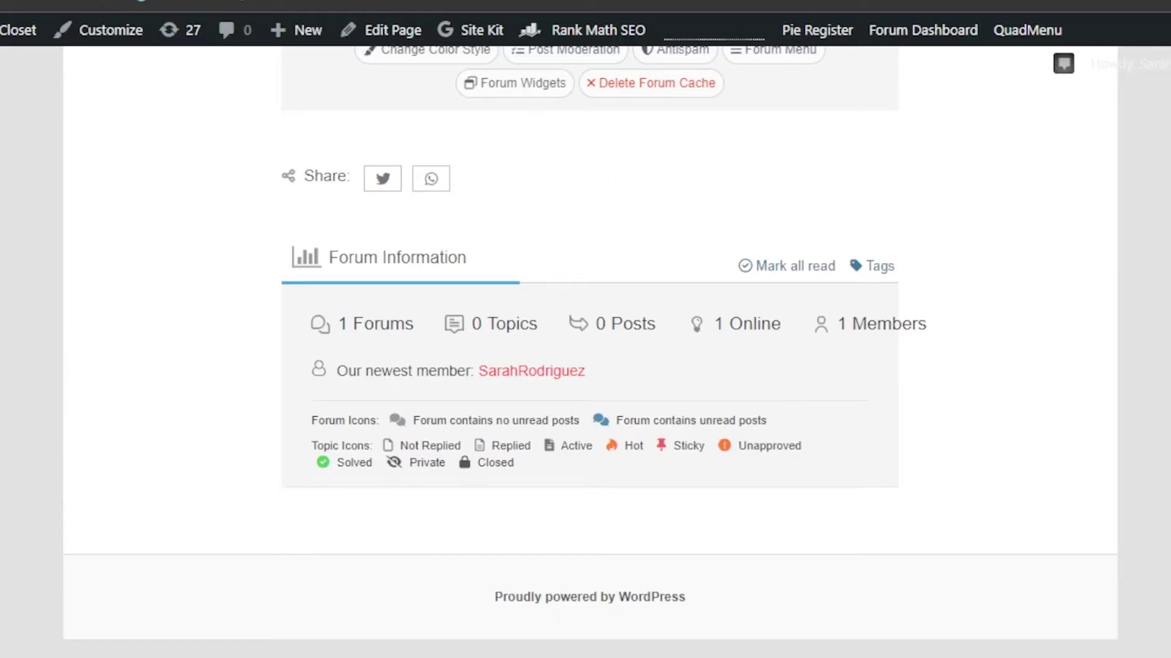
{"action": "scroll", "coordinate": [589, 366], "scroll_direction": "up", "scroll_amount": 10}
{"action": "scroll", "coordinate": [589, 366], "scroll_direction": "down", "scroll_amount": 2}
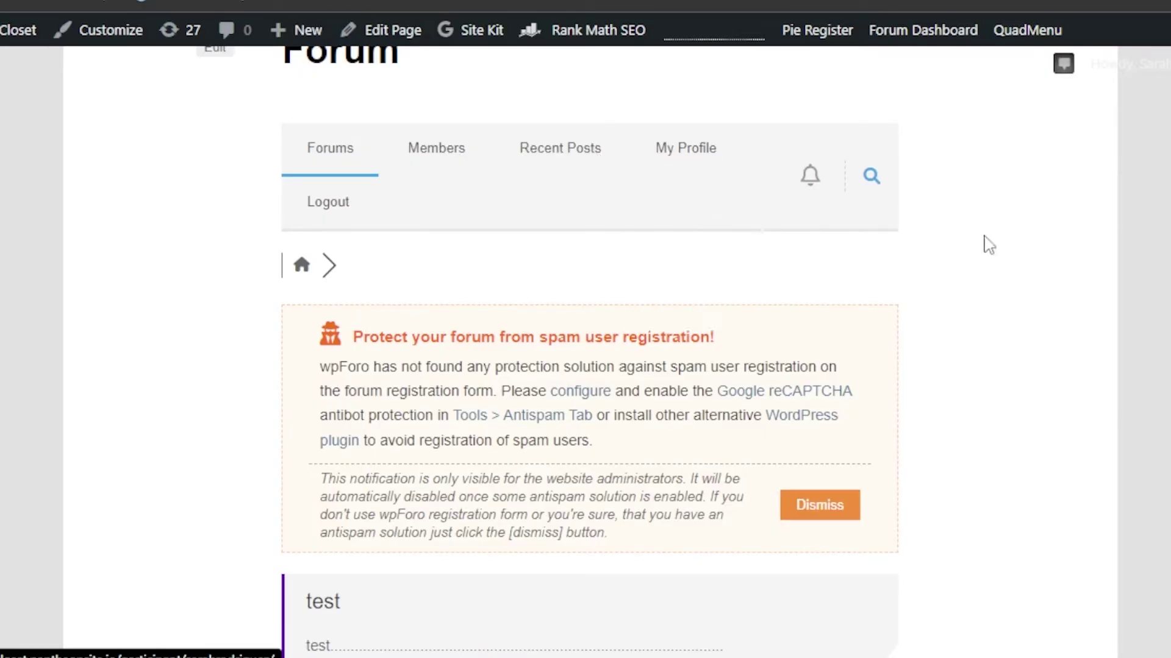
{"action": "scroll", "coordinate": [589, 365], "scroll_direction": "down", "scroll_amount": 12}
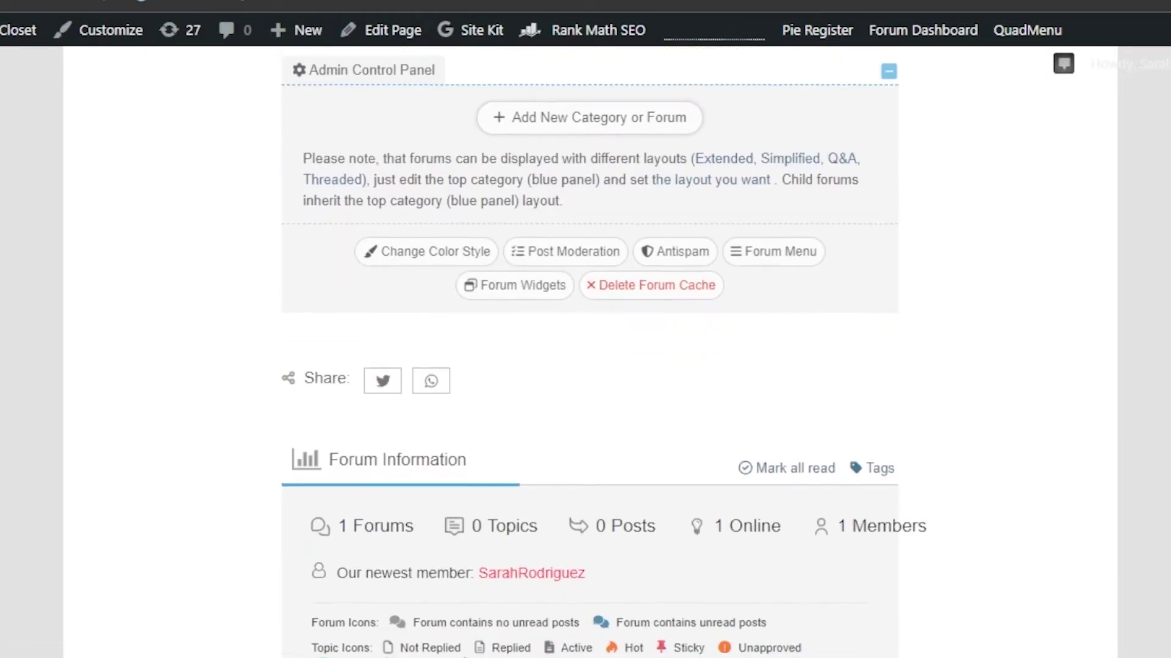
{"action": "scroll", "coordinate": [589, 366], "scroll_direction": "up", "scroll_amount": 15}
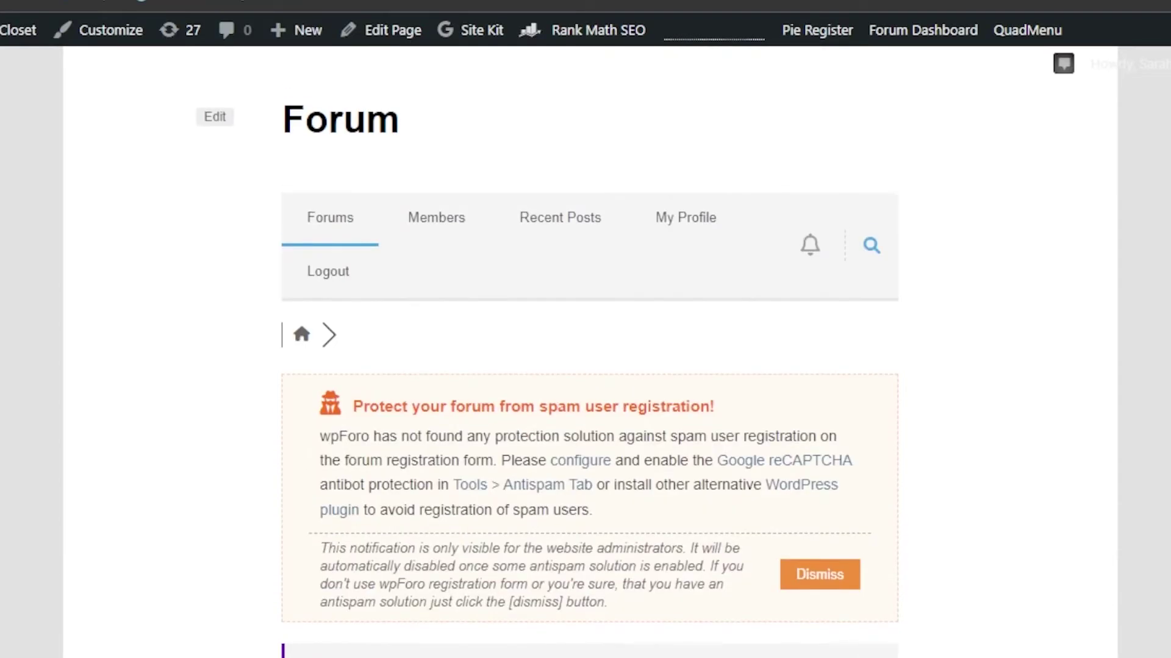
{"action": "scroll", "coordinate": [589, 366], "scroll_direction": "up", "scroll_amount": 3}
{"action": "scroll", "coordinate": [589, 366], "scroll_direction": "down", "scroll_amount": 16}
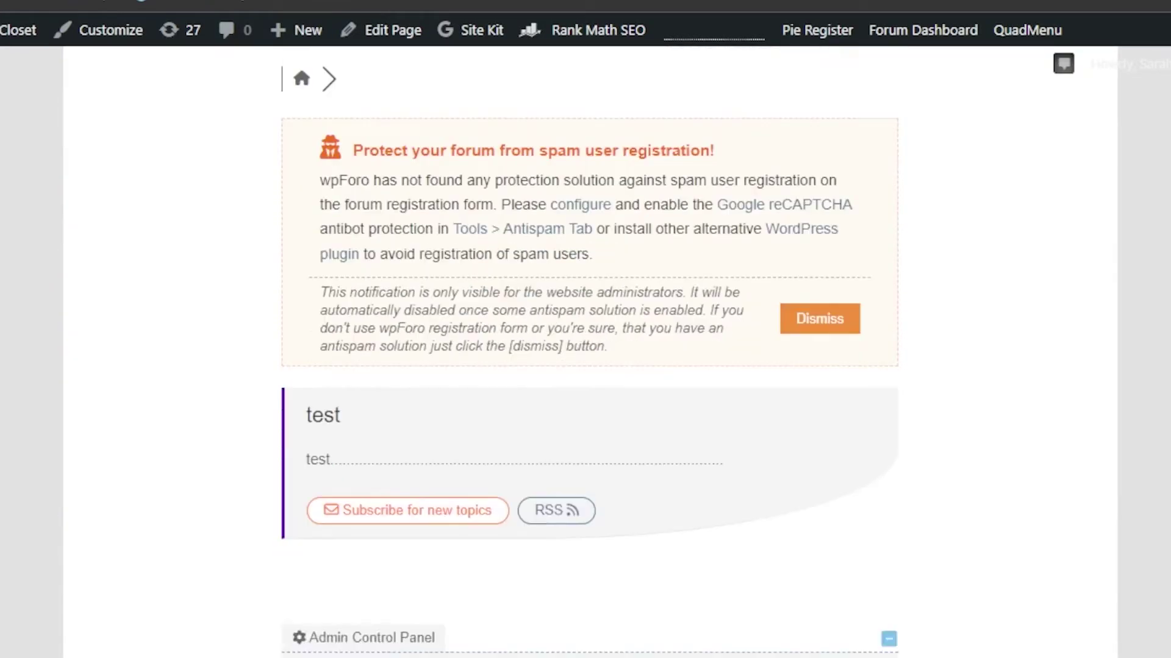
{"action": "scroll", "coordinate": [589, 365], "scroll_direction": "down", "scroll_amount": 7}
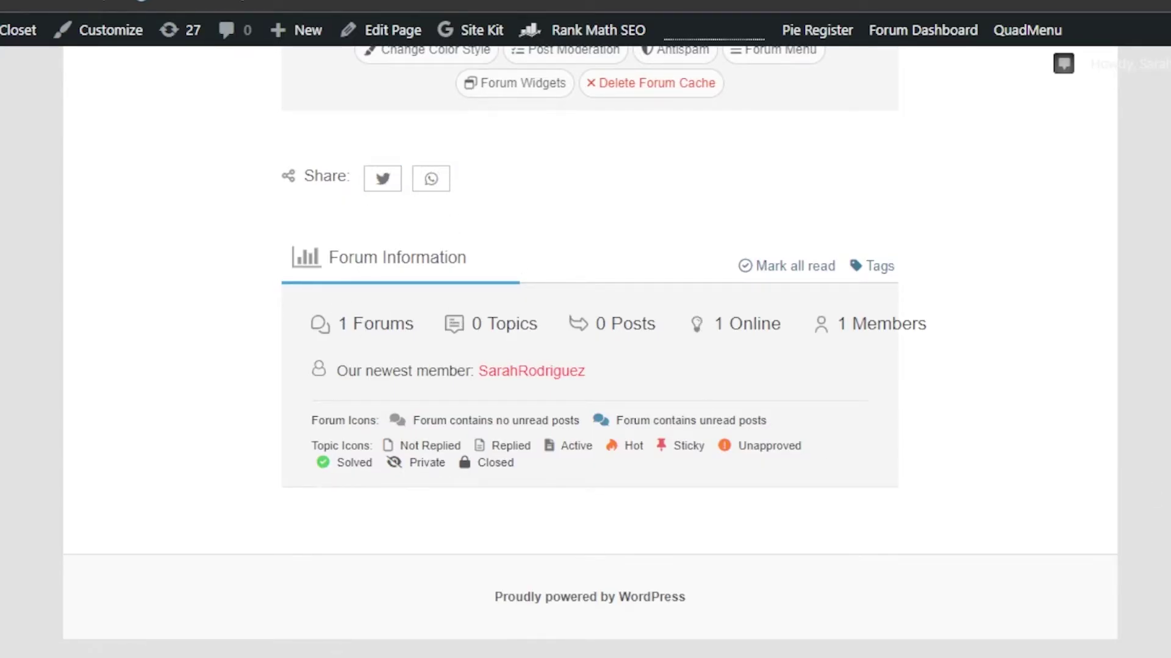
{"action": "scroll", "coordinate": [668, 358], "scroll_direction": "up", "scroll_amount": 6}
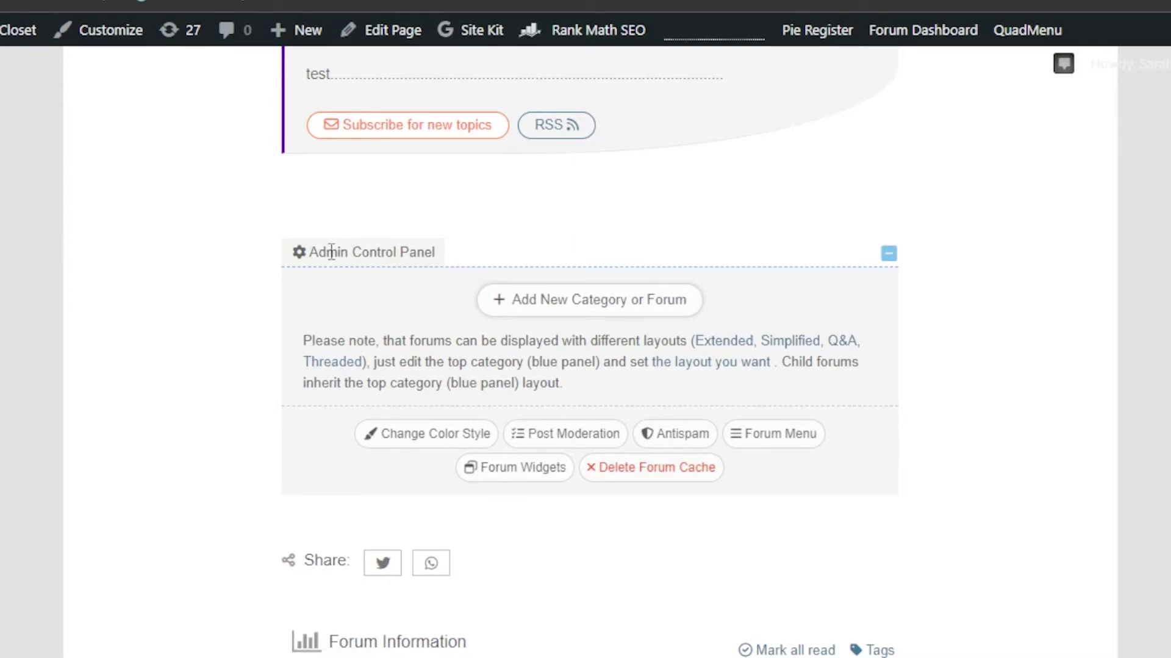
{"action": "scroll", "coordinate": [193, 511], "scroll_direction": "up", "scroll_amount": 5}
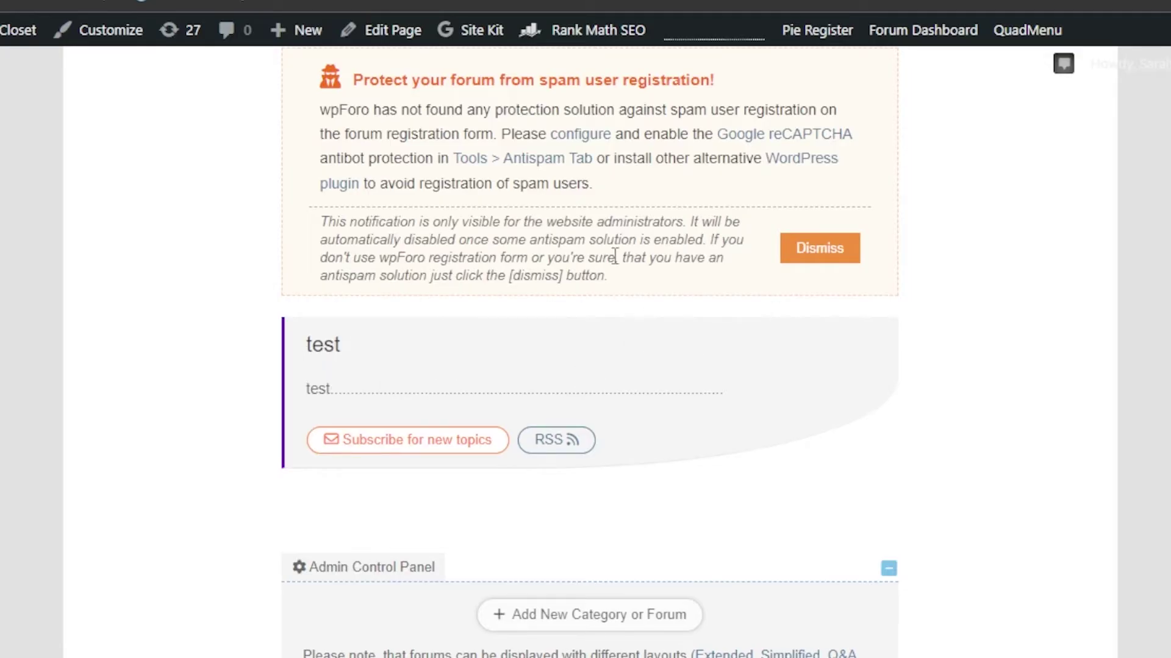
{"action": "scroll", "coordinate": [317, 430], "scroll_direction": "down", "scroll_amount": 10}
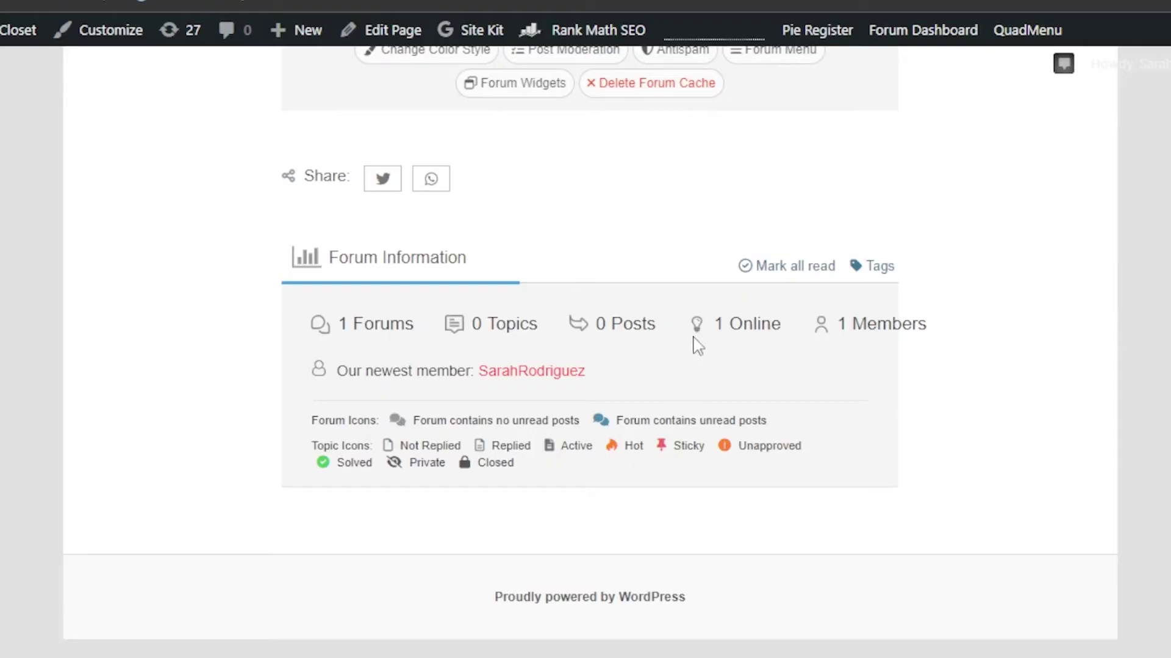
{"action": "scroll", "coordinate": [589, 342], "scroll_direction": "up", "scroll_amount": 10}
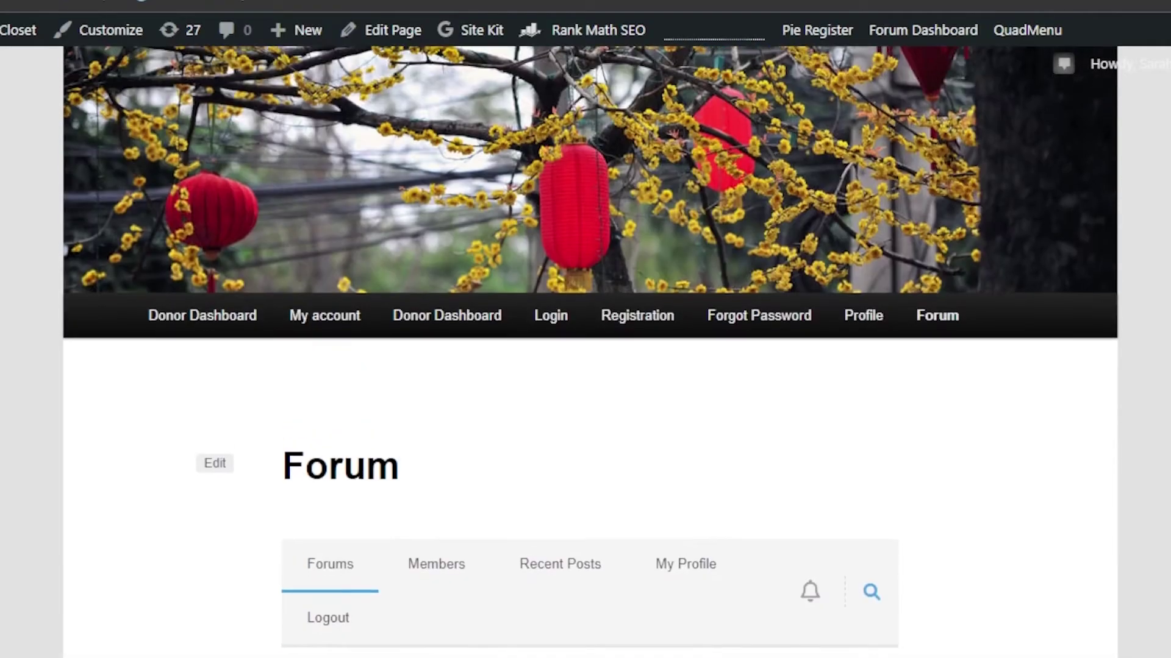
{"action": "scroll", "coordinate": [589, 341], "scroll_direction": "down", "scroll_amount": 10}
{"action": "scroll", "coordinate": [588, 342], "scroll_direction": "up", "scroll_amount": 8}
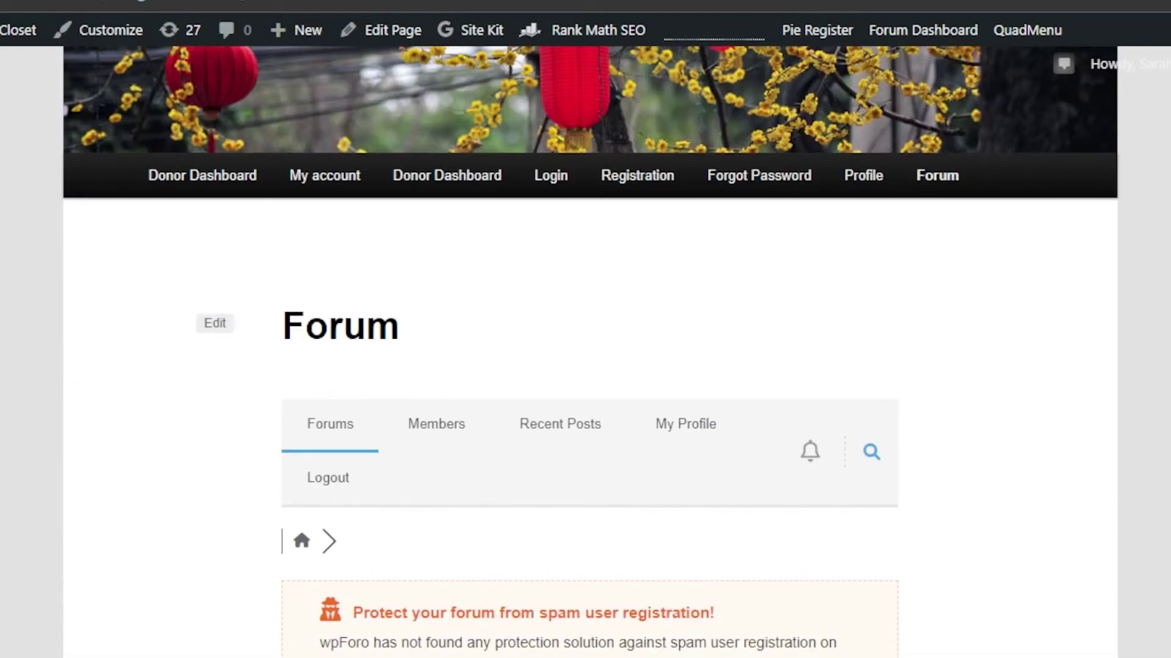
{"action": "scroll", "coordinate": [589, 341], "scroll_direction": "down", "scroll_amount": 11}
{"action": "scroll", "coordinate": [1133, 226], "scroll_direction": "down", "scroll_amount": 2}
{"action": "scroll", "coordinate": [1133, 225], "scroll_direction": "up", "scroll_amount": 6}
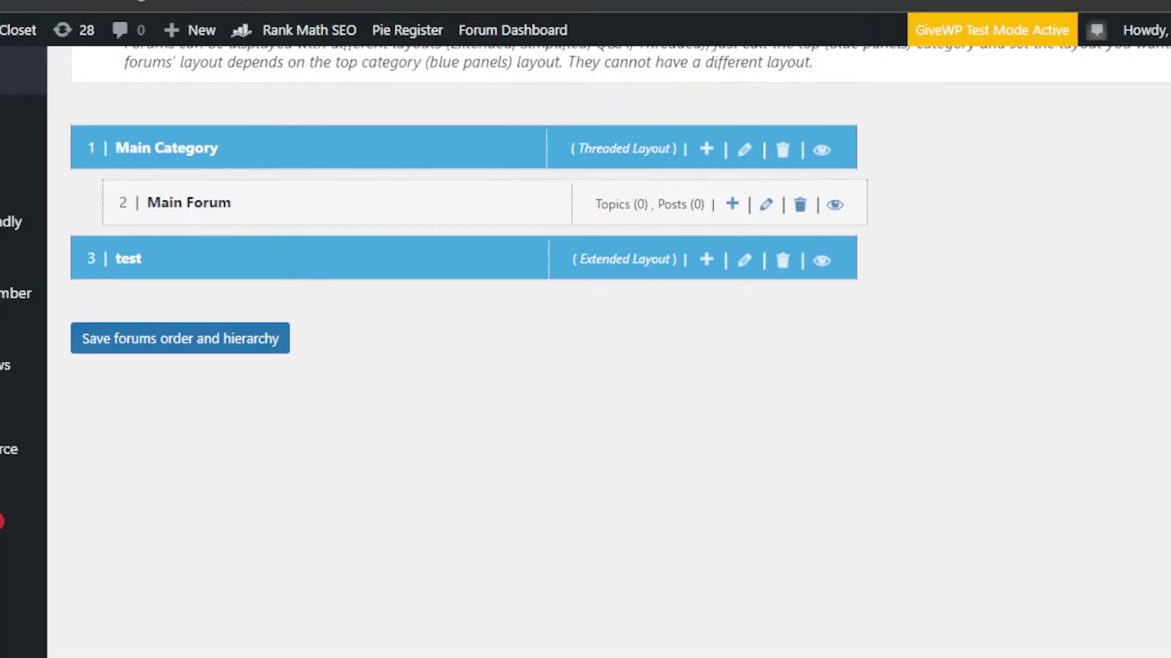
{"action": "left_click", "coordinate": [746, 264]}
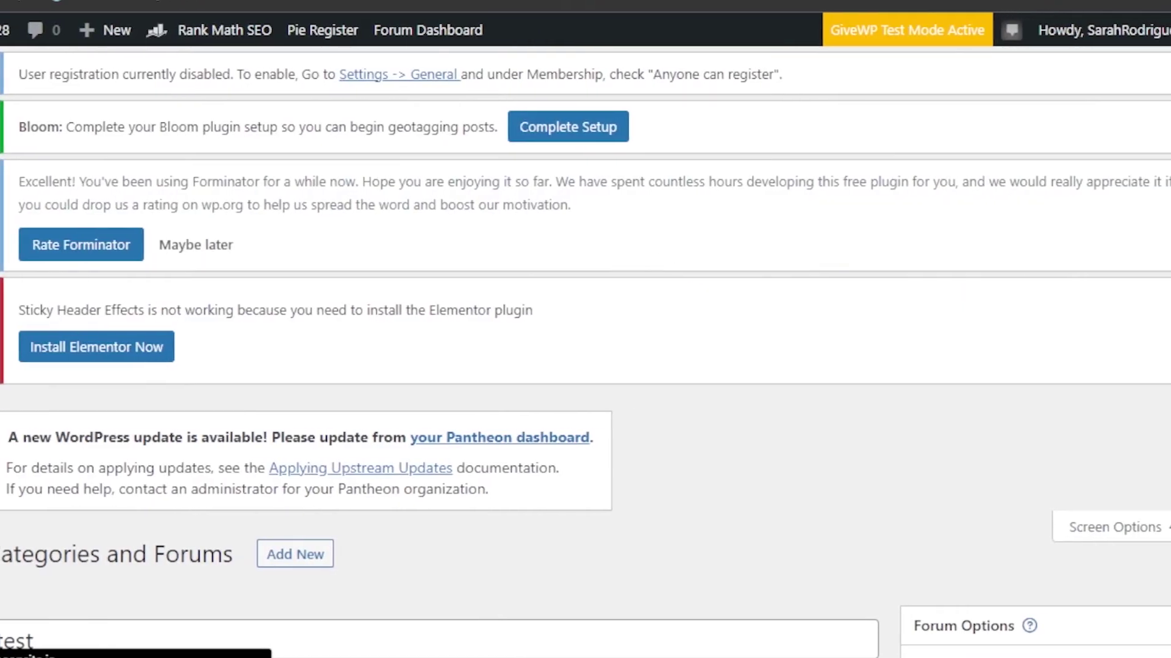
{"action": "scroll", "coordinate": [585, 352], "scroll_direction": "down", "scroll_amount": 12}
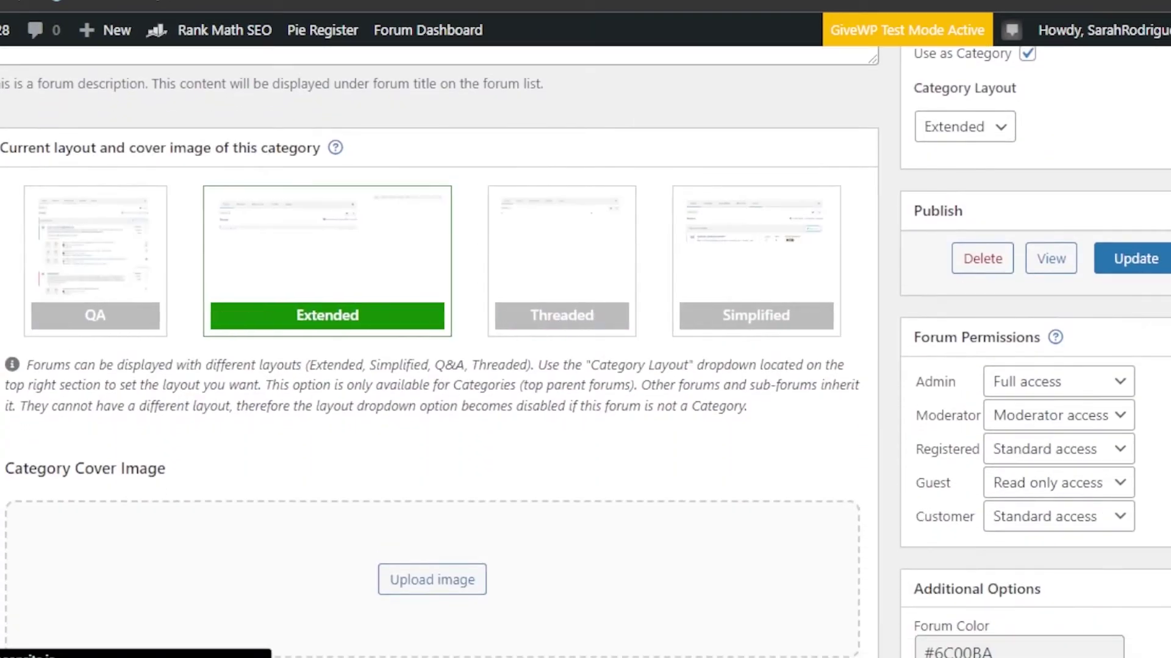
{"action": "scroll", "coordinate": [439, 351], "scroll_direction": "up", "scroll_amount": 5}
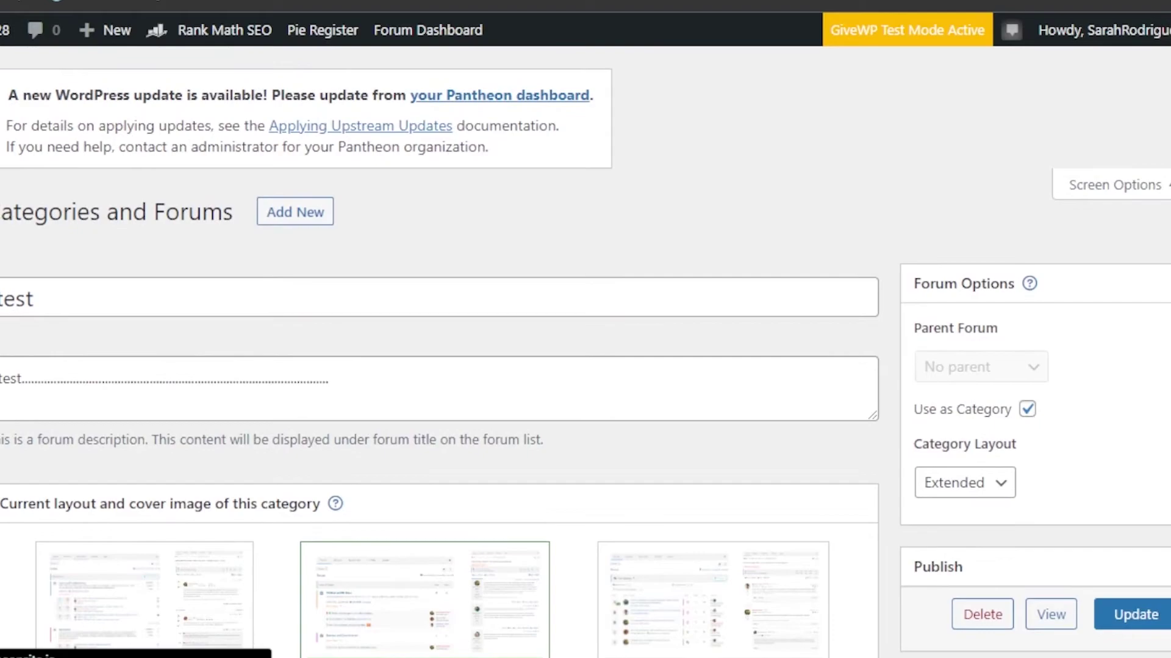
{"action": "scroll", "coordinate": [439, 352], "scroll_direction": "down", "scroll_amount": 3}
{"action": "scroll", "coordinate": [586, 351], "scroll_direction": "down", "scroll_amount": 3}
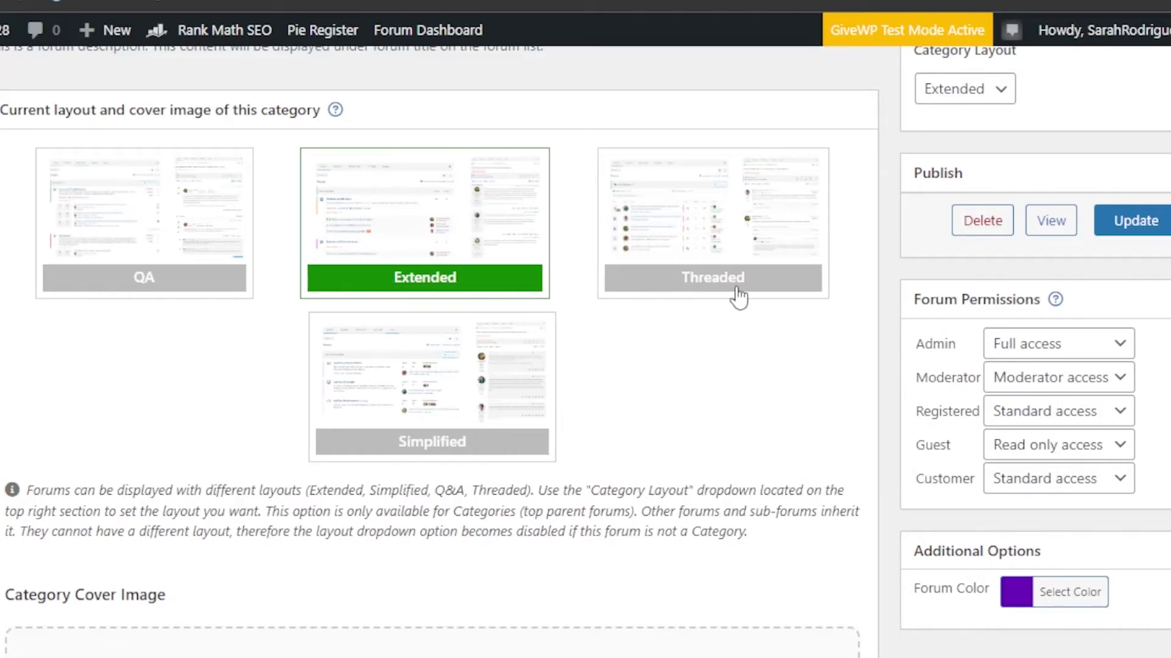
{"action": "scroll", "coordinate": [366, 309], "scroll_direction": "down", "scroll_amount": 8}
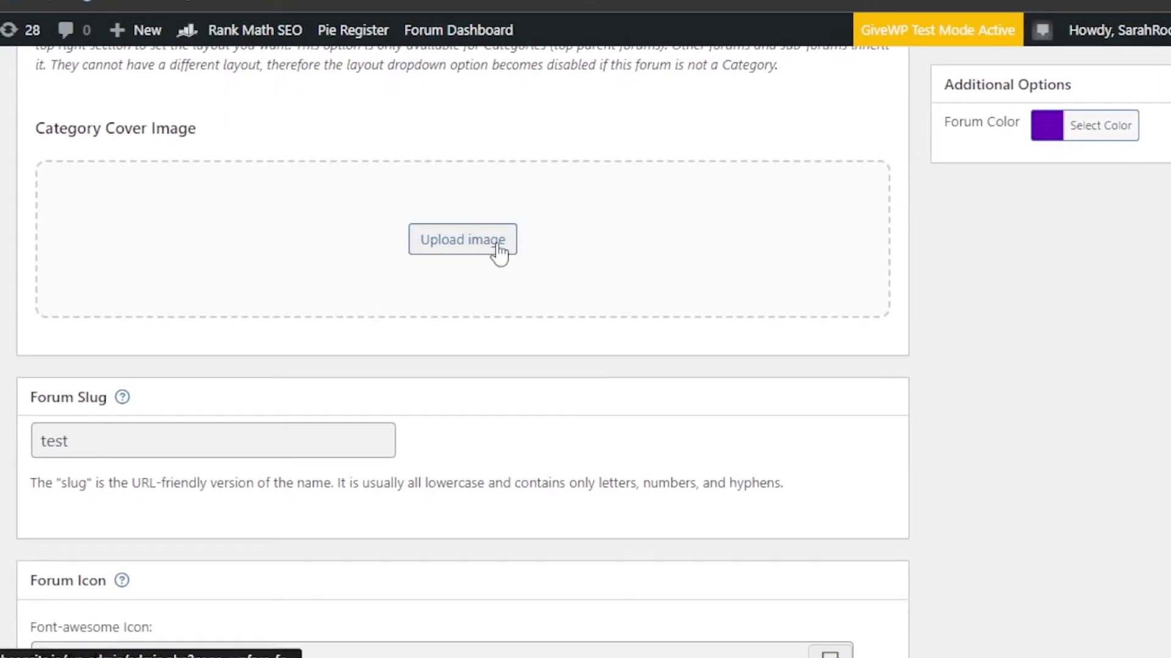
{"action": "left_click", "coordinate": [459, 247]}
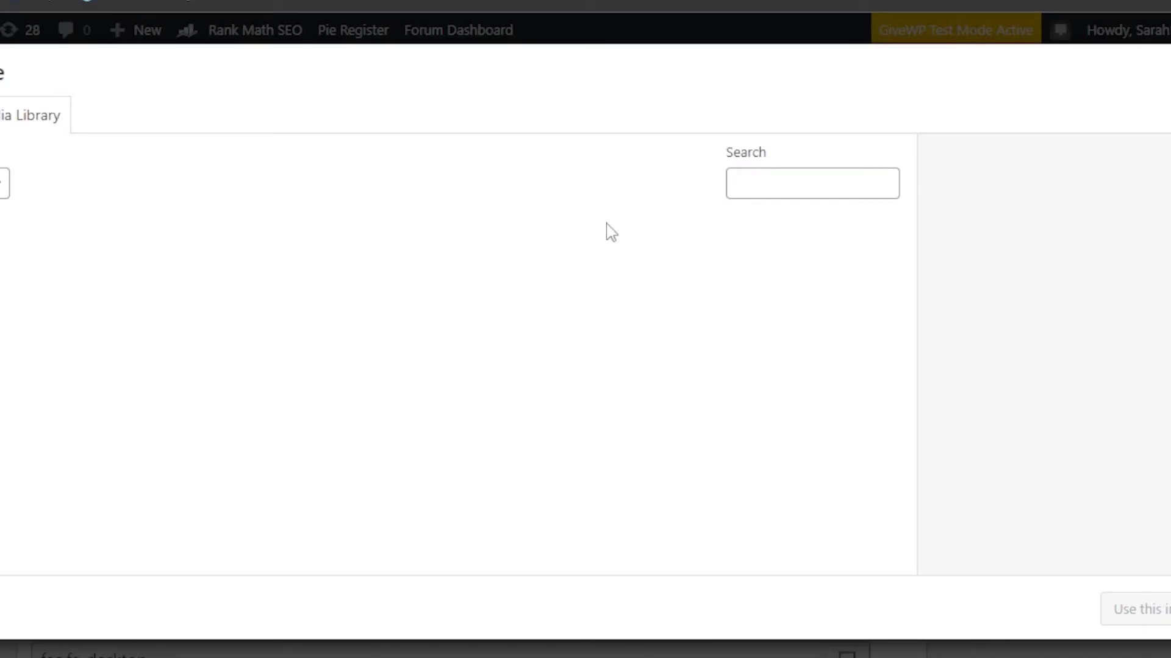
{"action": "key", "text": "Escape"}
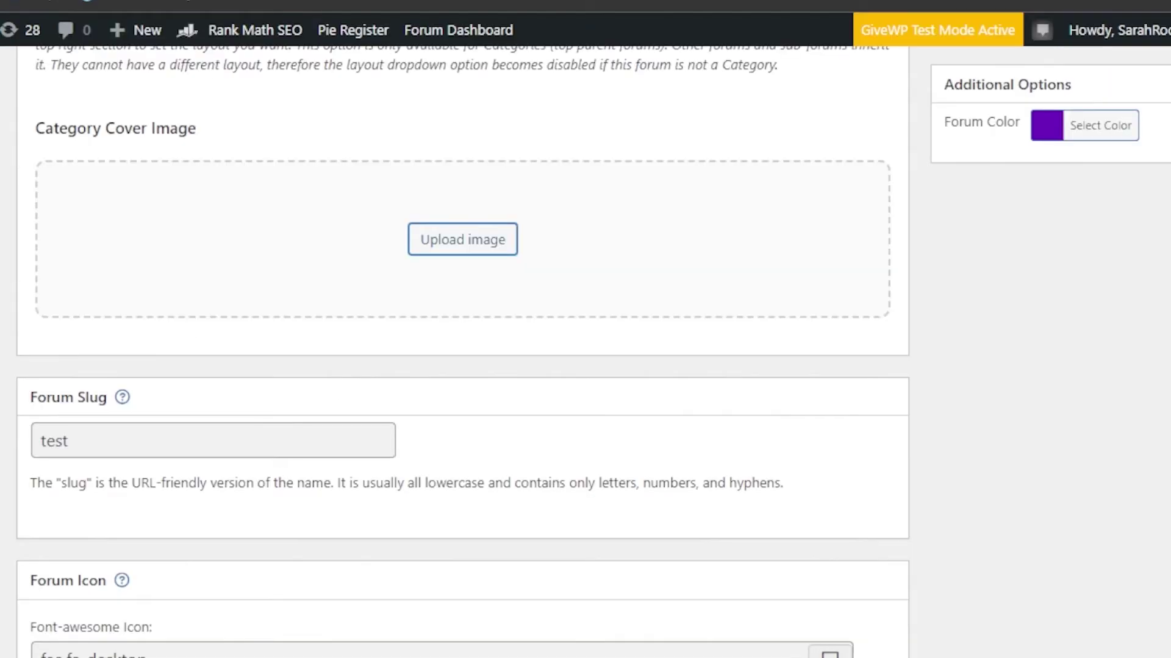
{"action": "scroll", "coordinate": [462, 348], "scroll_direction": "down", "scroll_amount": 5}
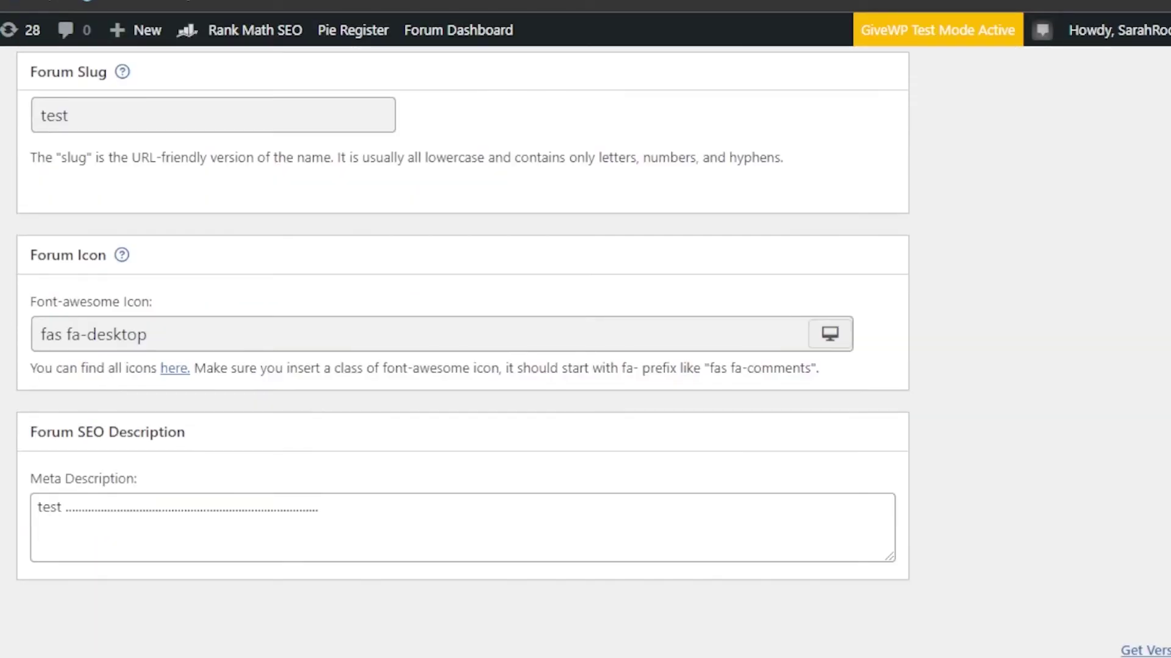
{"action": "scroll", "coordinate": [463, 347], "scroll_direction": "up", "scroll_amount": 15}
{"action": "scroll", "coordinate": [604, 248], "scroll_direction": "up", "scroll_amount": 2}
{"action": "scroll", "coordinate": [603, 248], "scroll_direction": "down", "scroll_amount": 4}
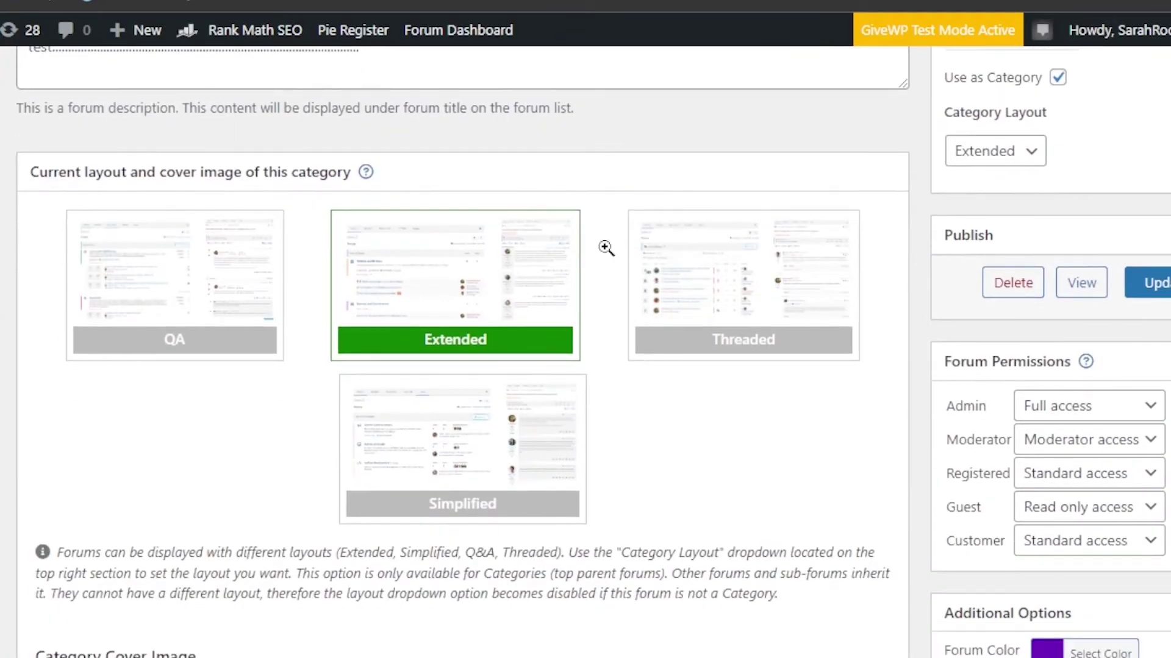
{"action": "scroll", "coordinate": [463, 347], "scroll_direction": "down", "scroll_amount": 3}
{"action": "scroll", "coordinate": [463, 348], "scroll_direction": "up", "scroll_amount": 7}
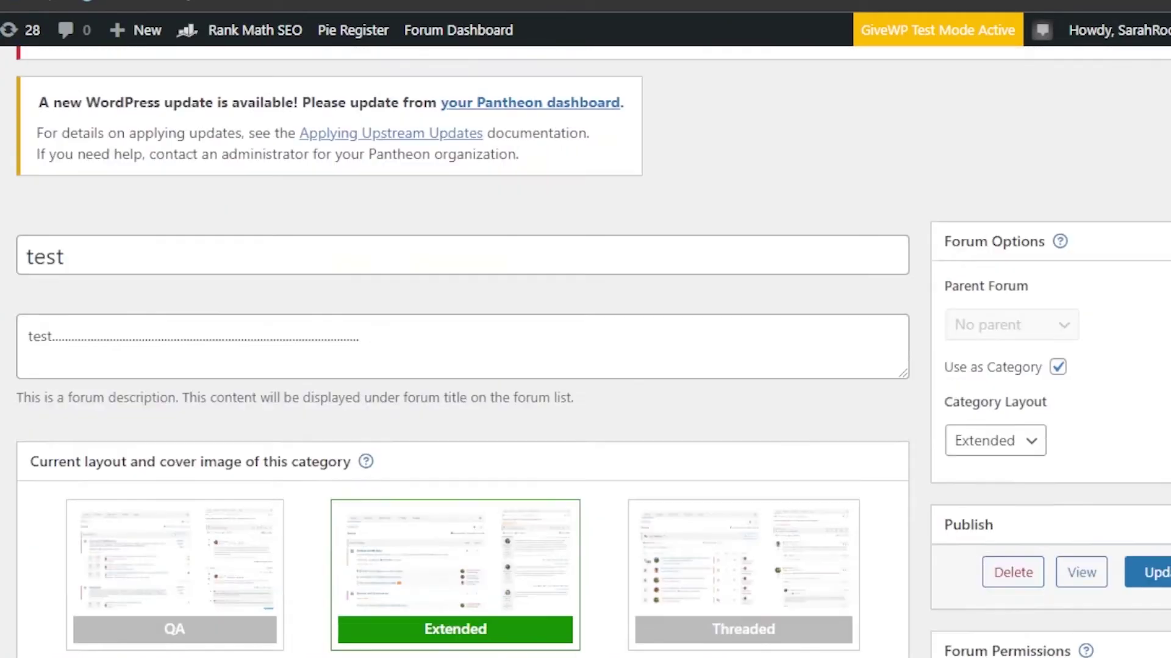
{"action": "scroll", "coordinate": [463, 348], "scroll_direction": "down", "scroll_amount": 3}
{"action": "scroll", "coordinate": [462, 347], "scroll_direction": "up", "scroll_amount": 5}
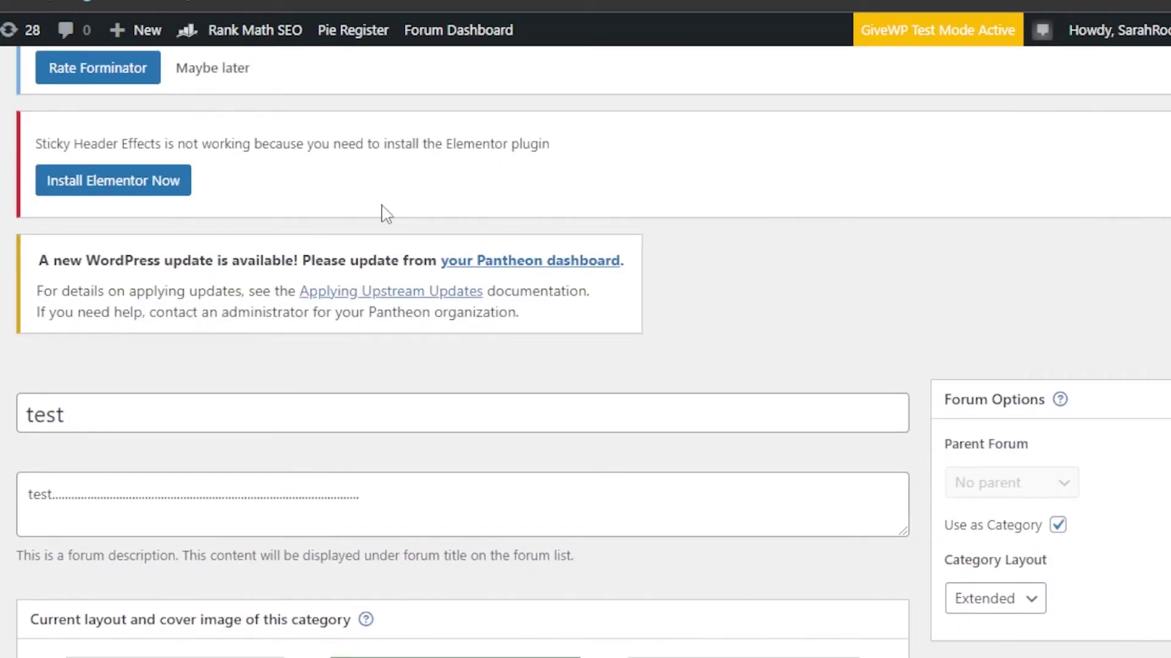
{"action": "scroll", "coordinate": [348, 61], "scroll_direction": "up", "scroll_amount": 4}
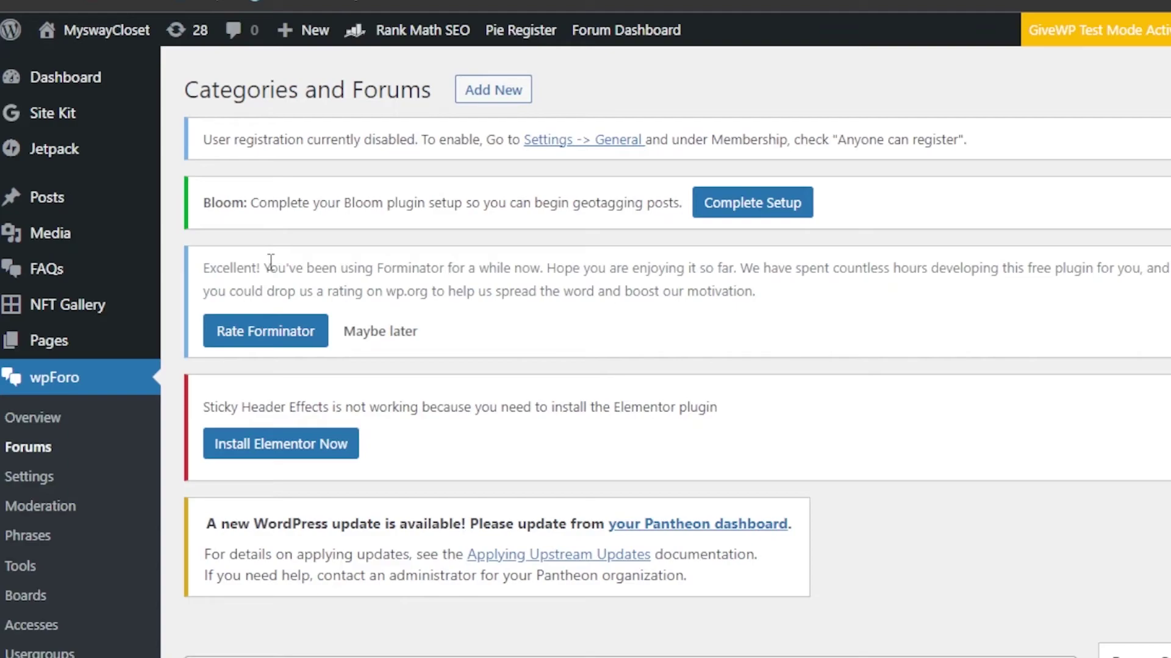
{"action": "scroll", "coordinate": [269, 261], "scroll_direction": "down", "scroll_amount": 10}
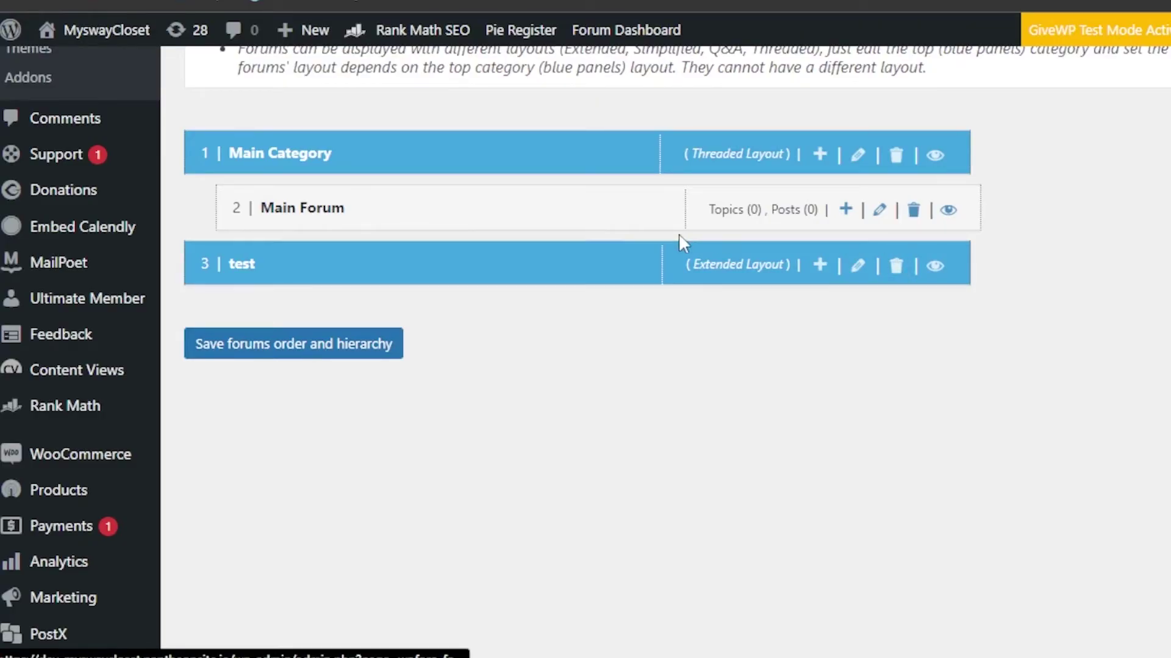
{"action": "left_click", "coordinate": [824, 269]}
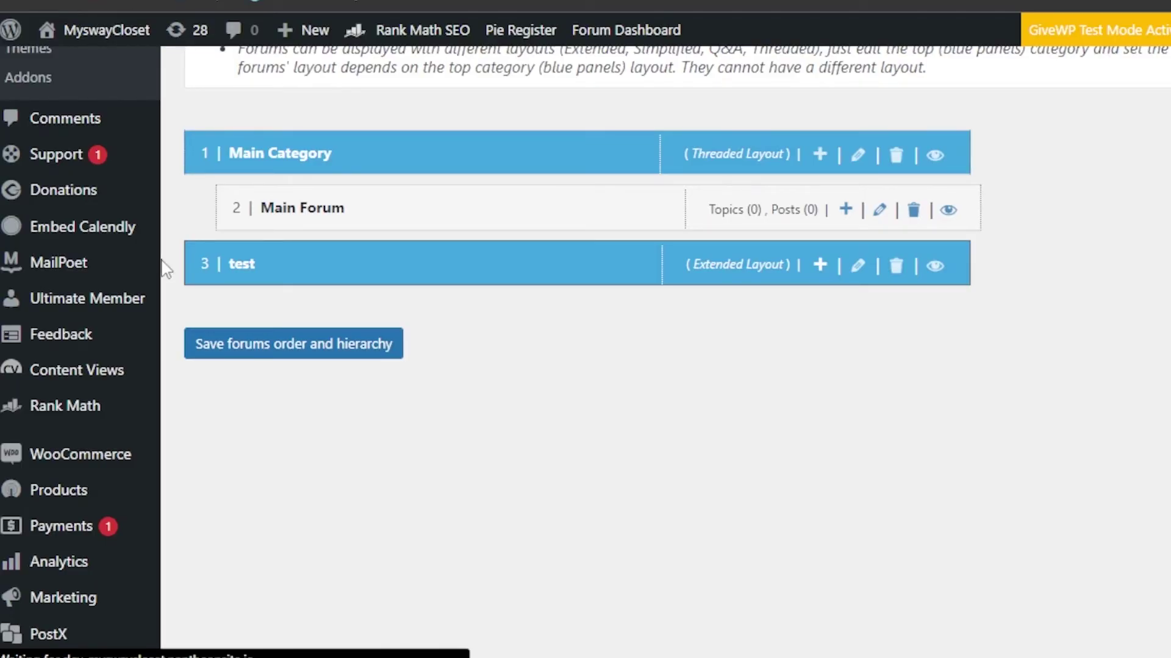
{"action": "scroll", "coordinate": [1110, 230], "scroll_direction": "down", "scroll_amount": 4}
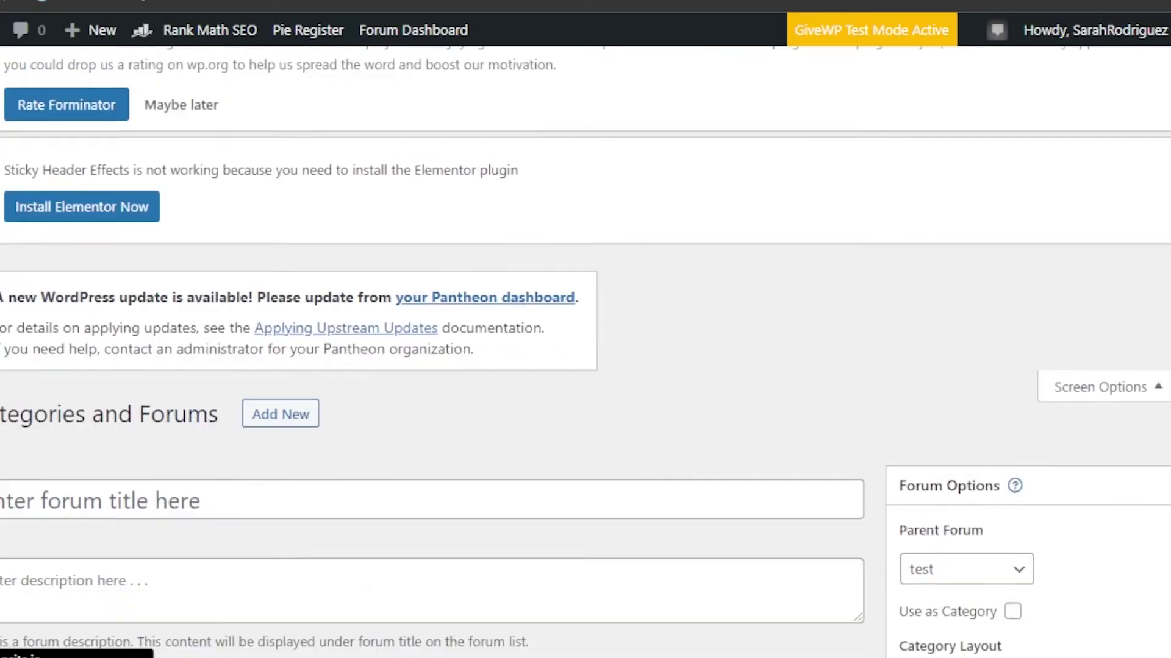
{"action": "left_click", "coordinate": [941, 434]}
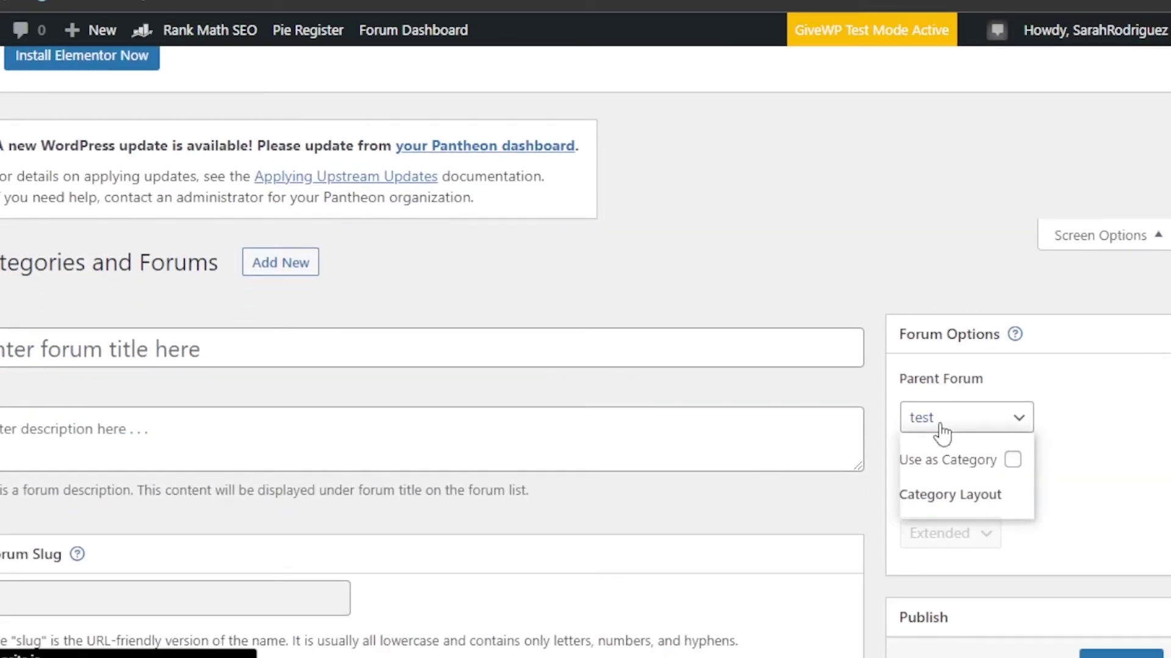
{"action": "left_click", "coordinate": [366, 35]}
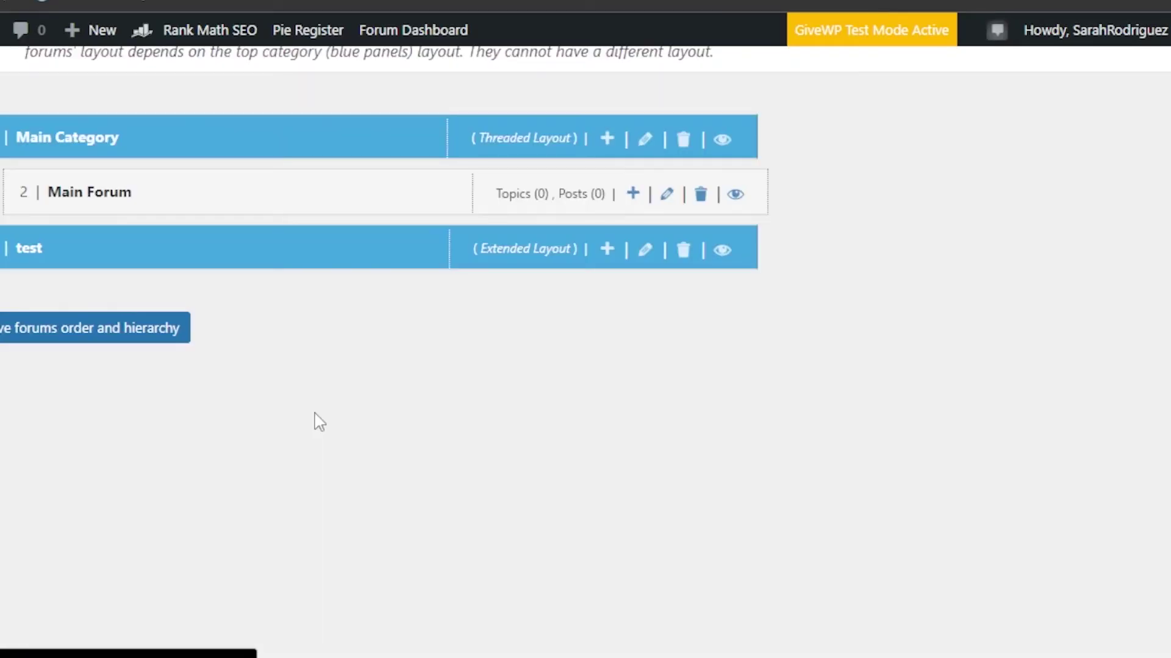
{"action": "scroll", "coordinate": [544, 334], "scroll_direction": "up", "scroll_amount": 3}
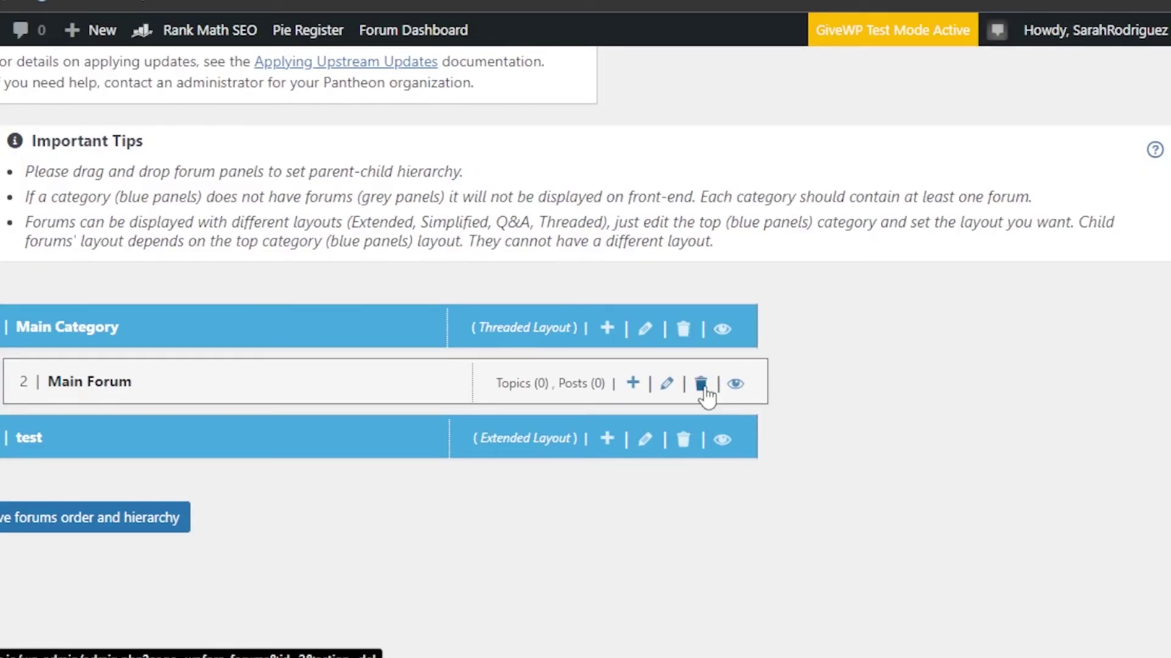
Delete the default Main Forum together with its sub-forums, topics and replies.
{"action": "left_click", "coordinate": [702, 389]}
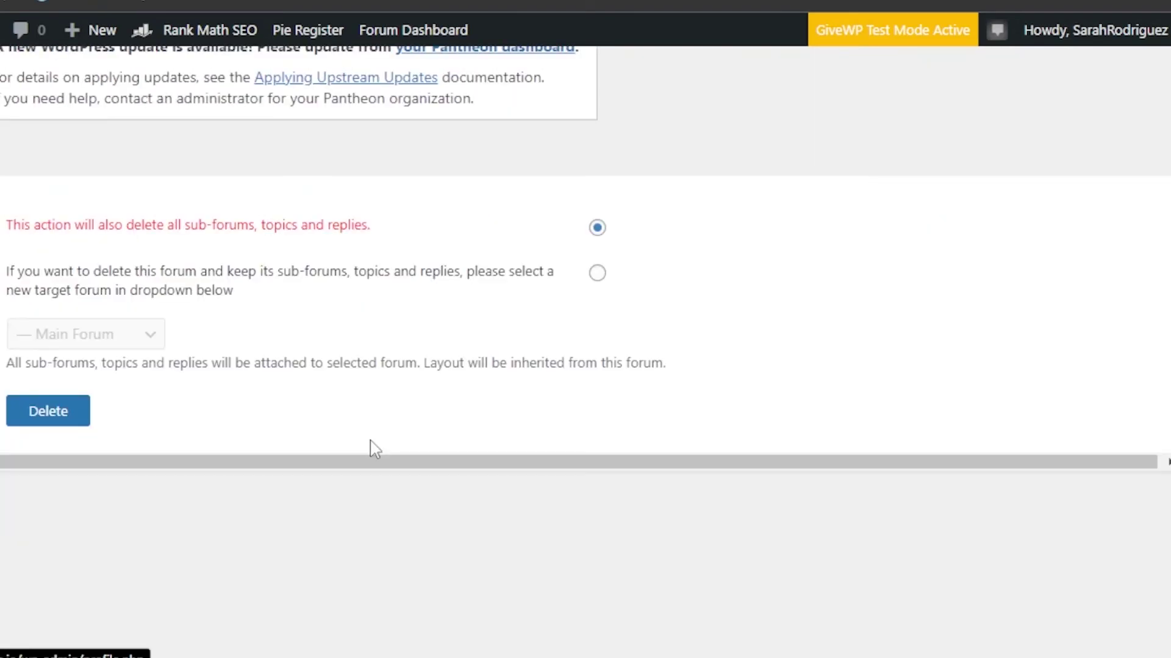
{"action": "left_click", "coordinate": [67, 418]}
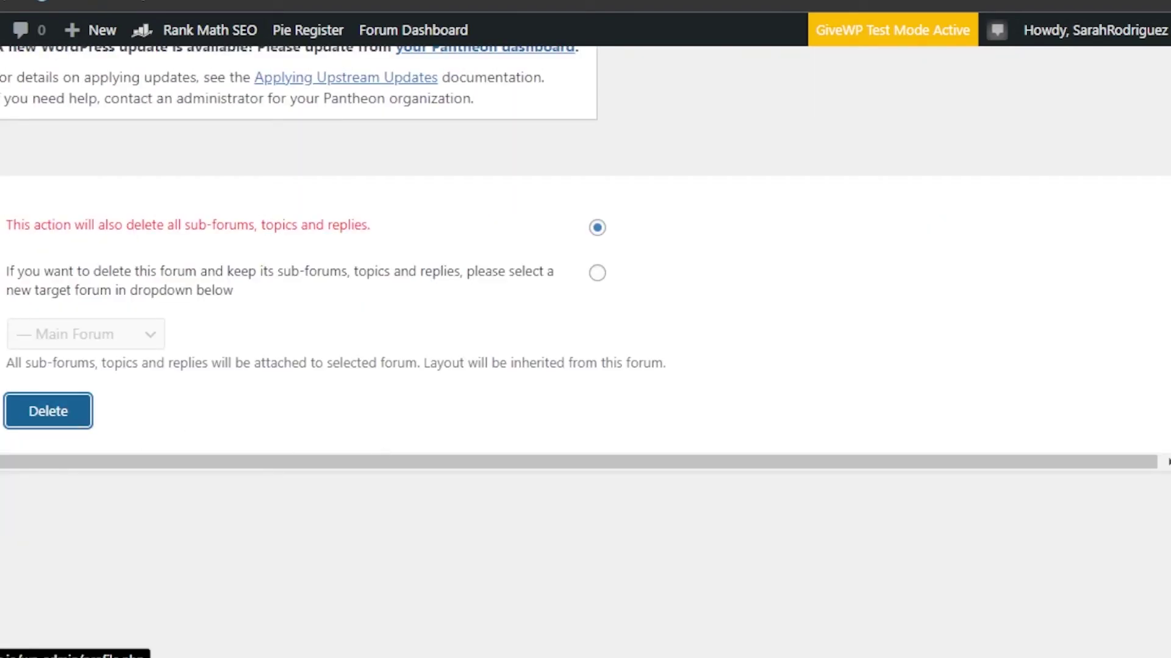
{"action": "scroll", "coordinate": [585, 268], "scroll_direction": "up", "scroll_amount": 1}
{"action": "scroll", "coordinate": [585, 329], "scroll_direction": "up", "scroll_amount": 5}
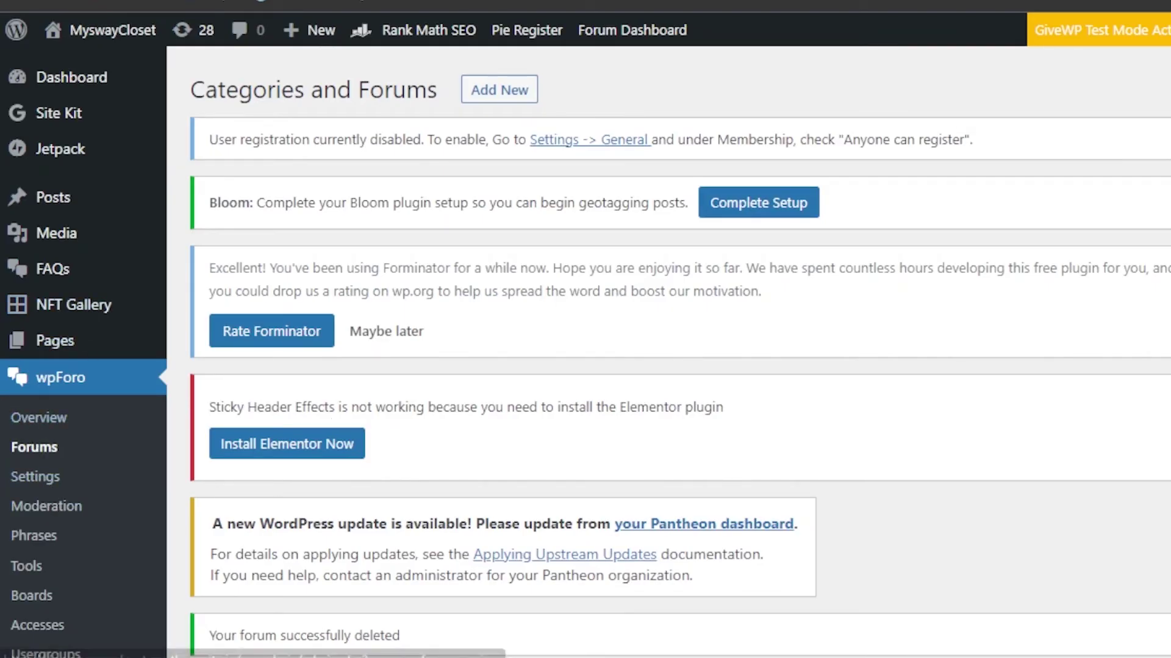
{"action": "scroll", "coordinate": [668, 351], "scroll_direction": "down", "scroll_amount": 10}
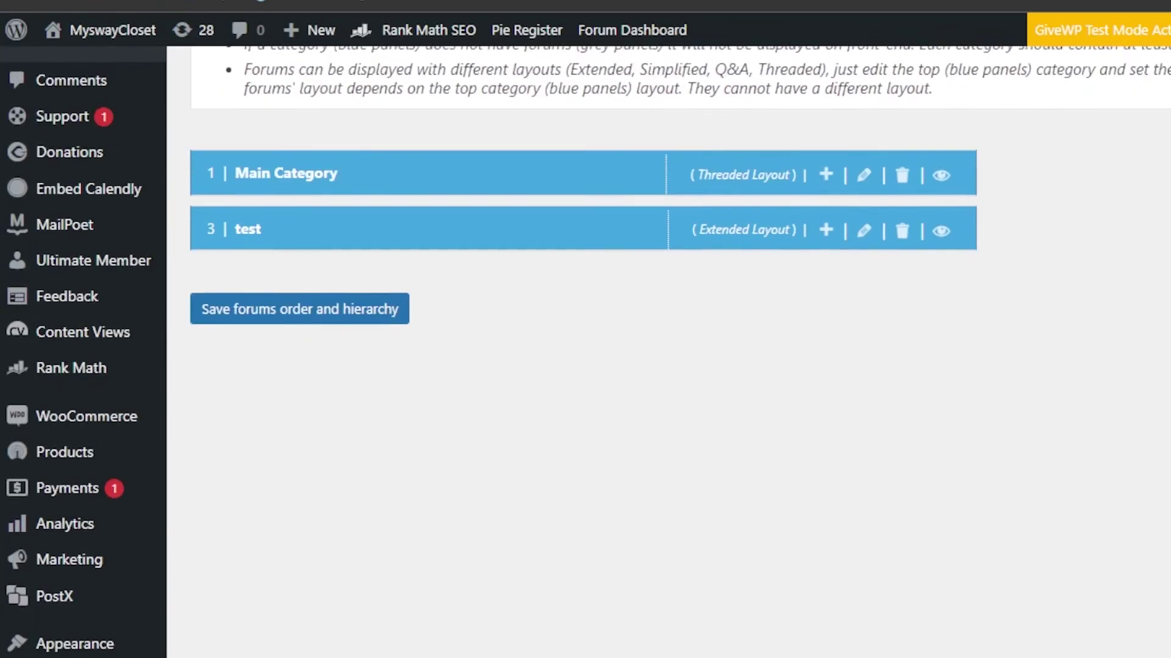
{"action": "scroll", "coordinate": [965, 327], "scroll_direction": "down", "scroll_amount": 1}
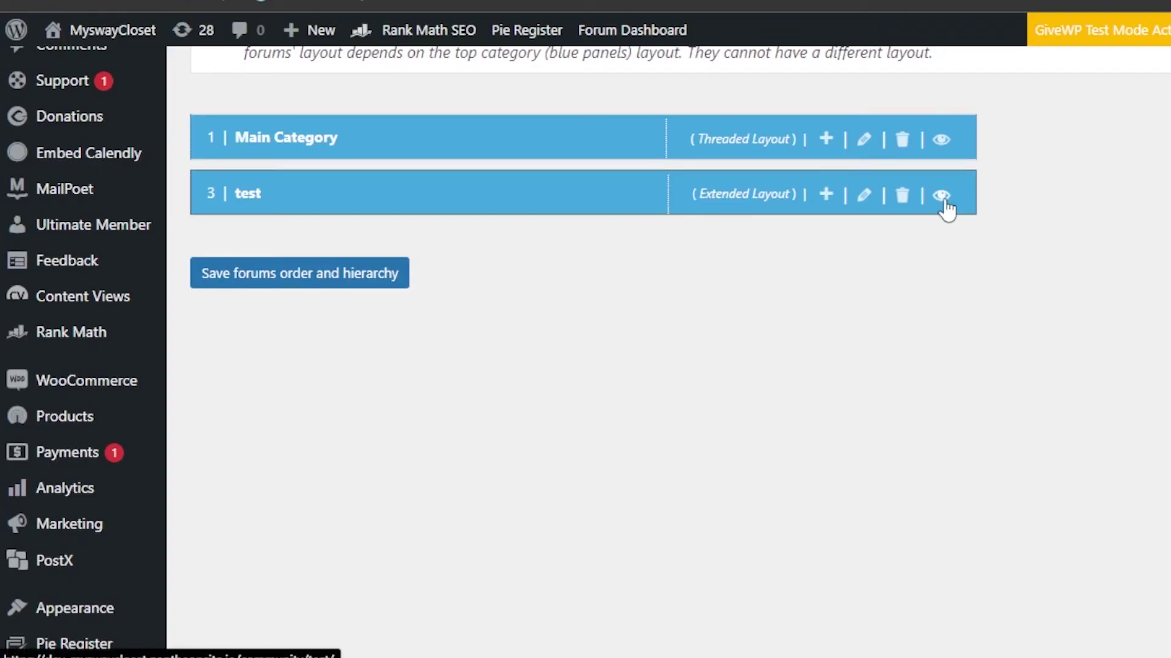